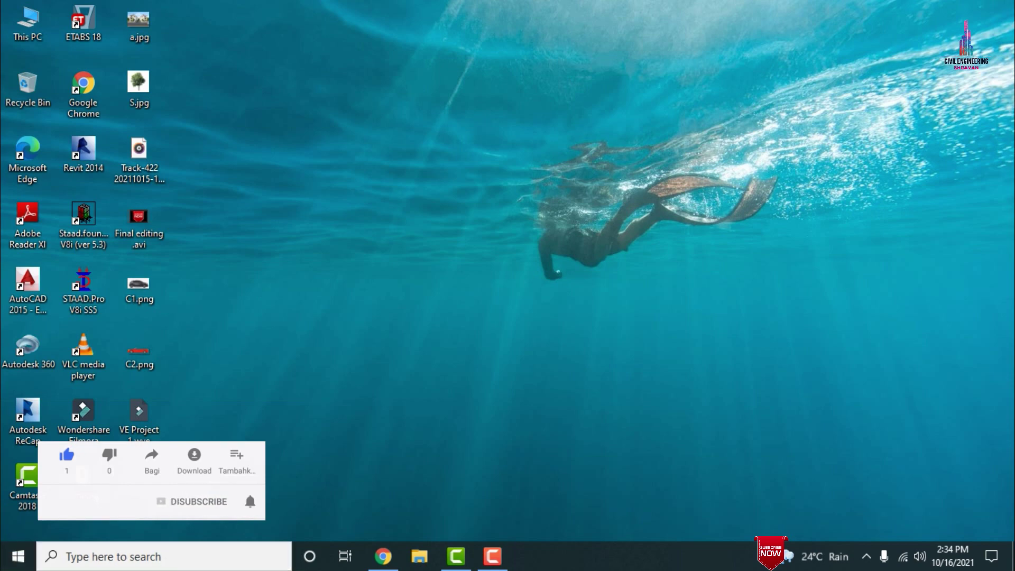
Step: Open the desktop Image folder holding the house elevations 1.jpeg, 2.jpeg and 3.jpeg
double_click(82, 476)
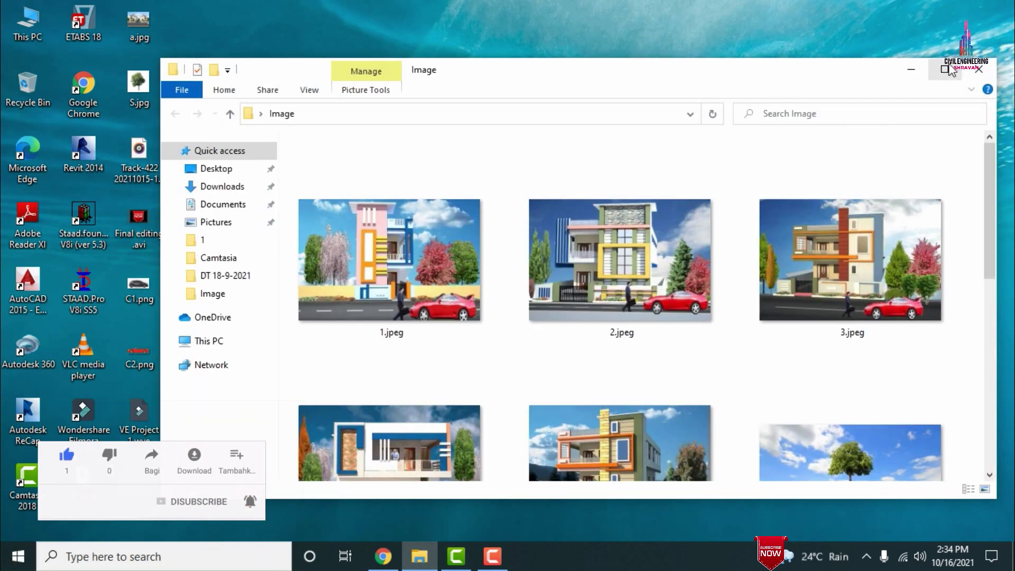
Step: Maximize the Image folder and open 1.jpeg, flipping between the 1, 2 and 3.jpeg renders
click(949, 72)
click(202, 232)
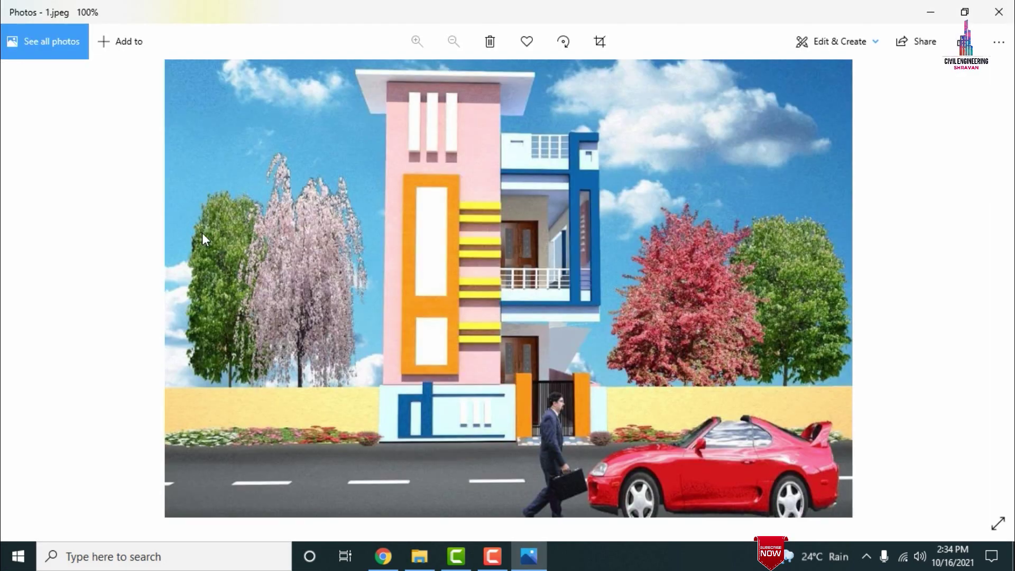
key(Right)
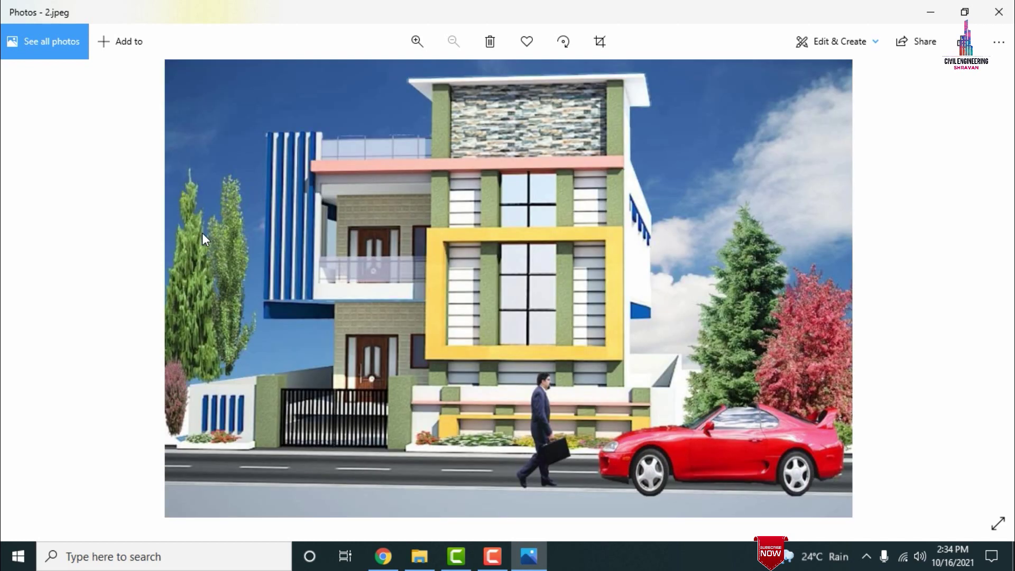
key(Right)
key(Right)
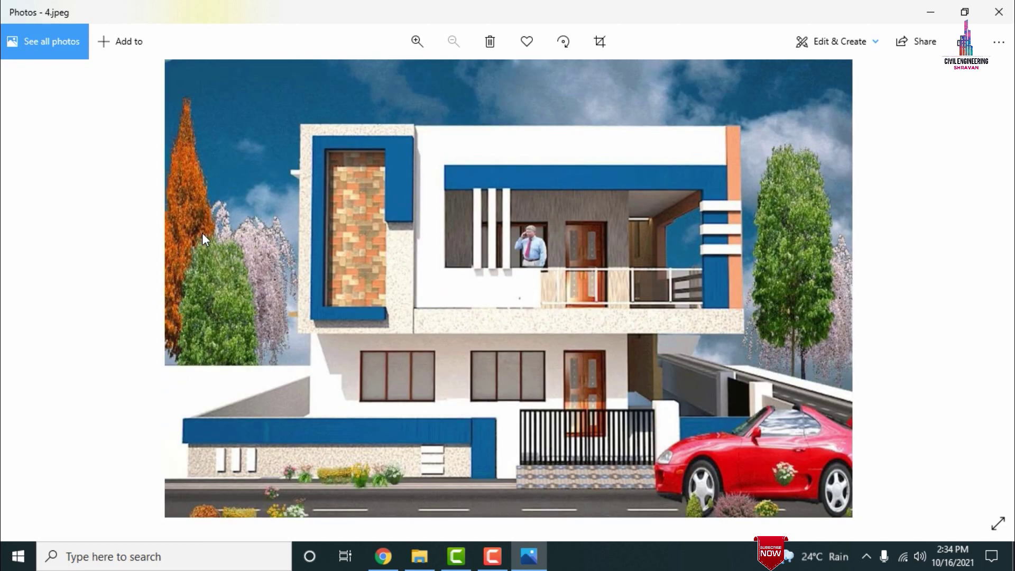
key(Left)
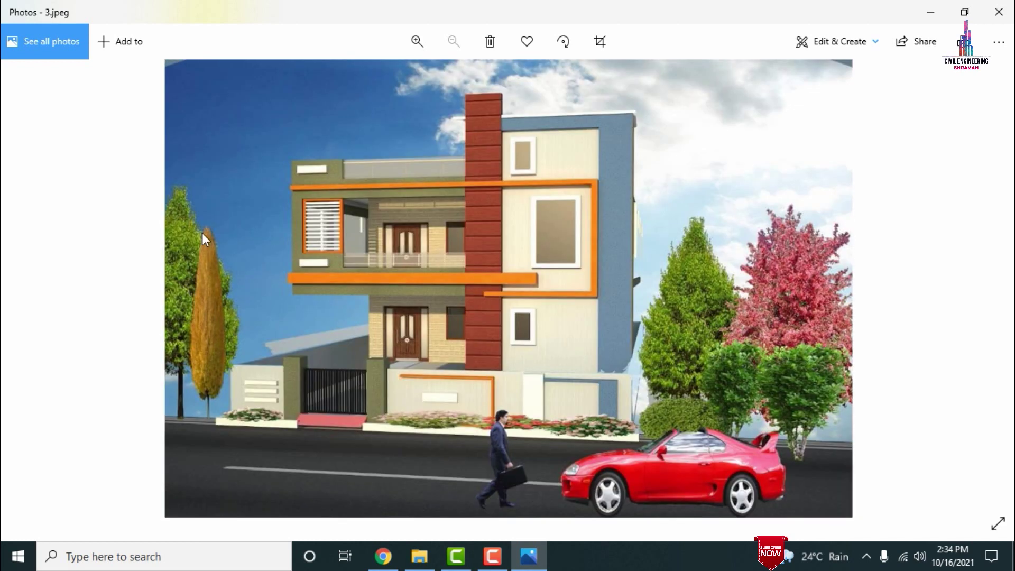
key(Left)
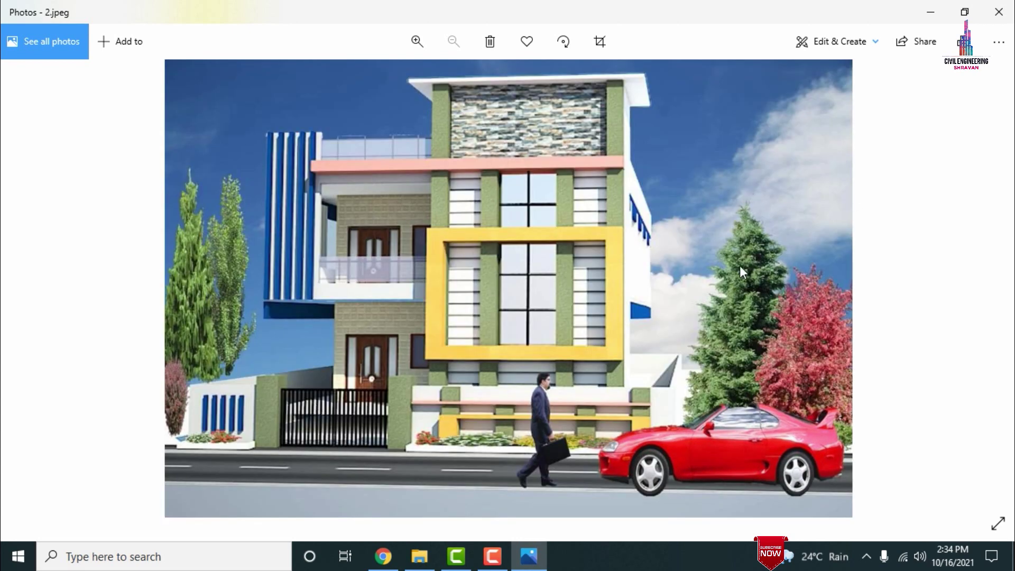
Step: Advance to 4.jpeg, step back again, then close Photos to return to the folder
key(Right)
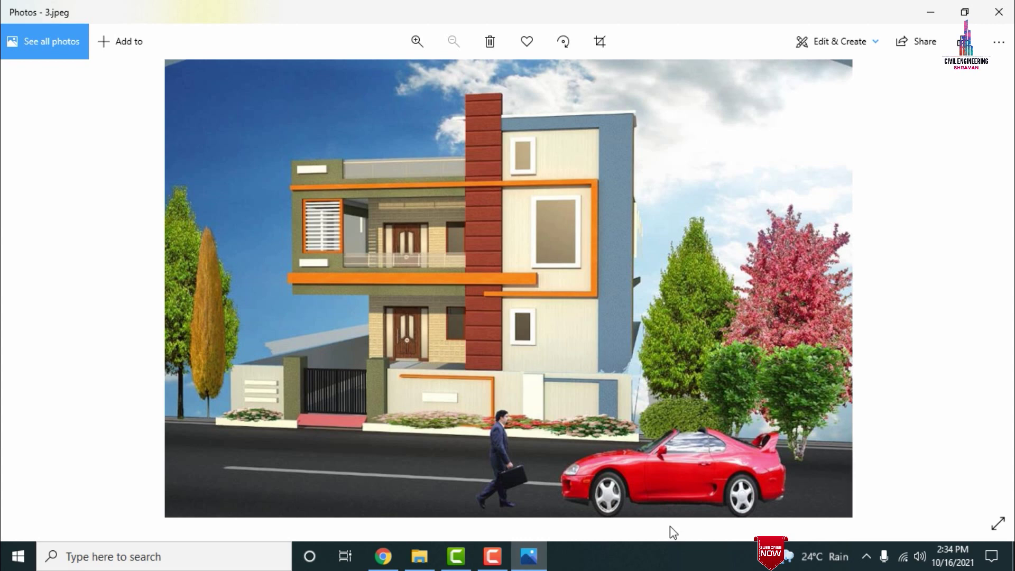
key(Right)
key(Left)
key(Left)
key(Left)
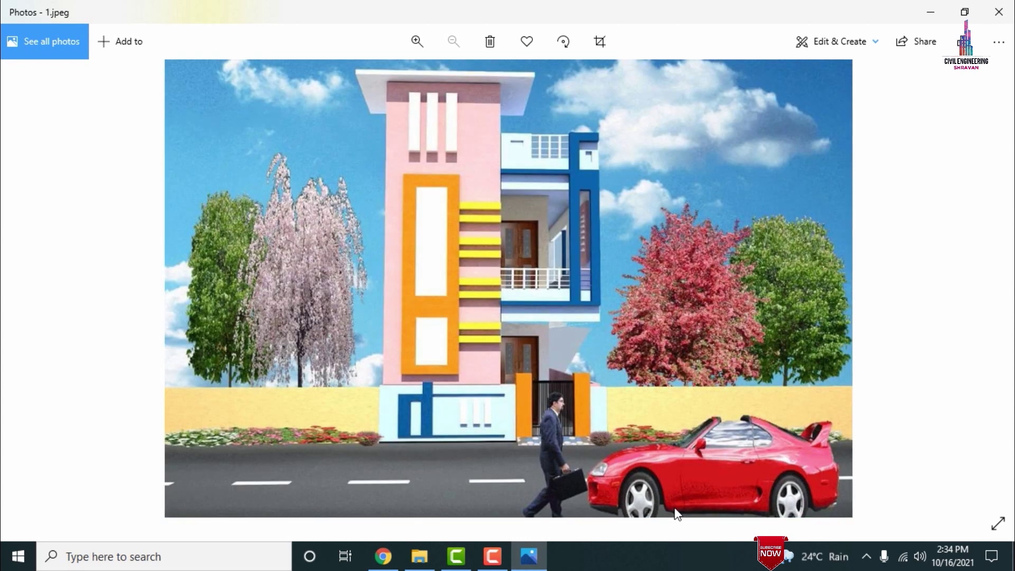
key(Right)
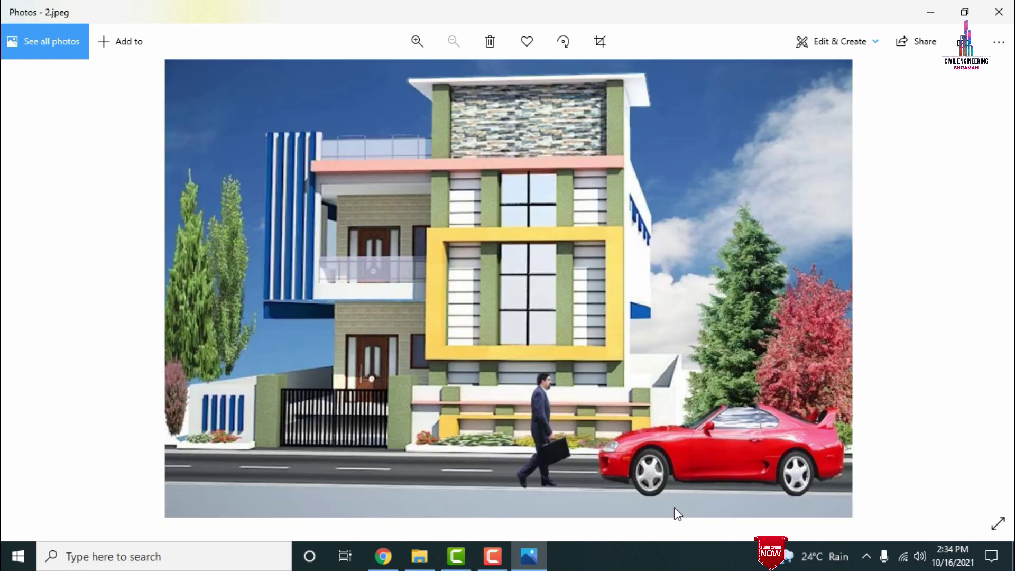
key(alt+F4)
scroll(733, 448, down, 3)
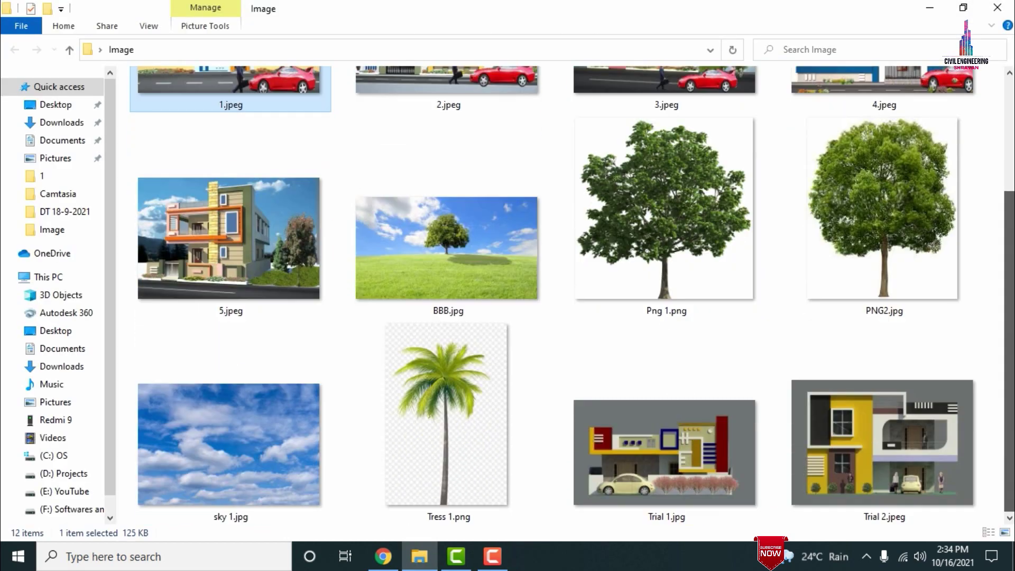
Step: Open Trial 2.jpeg in Photos and compare it with Trial 1.jpg
double_click(869, 424)
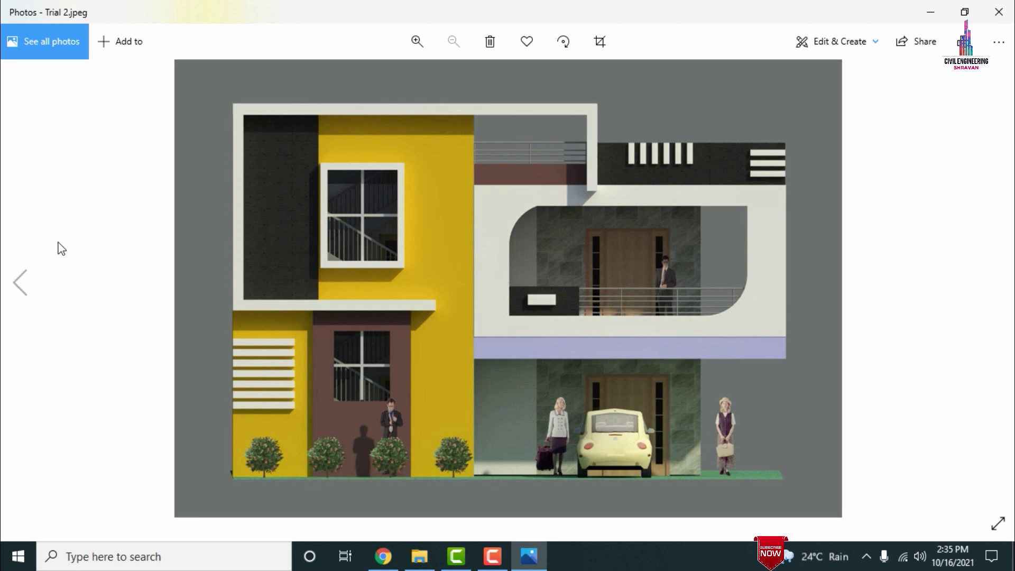
key(Left)
key(Right)
Step: Search Google for 'make transparent background' and open the remove.bg result
click(384, 556)
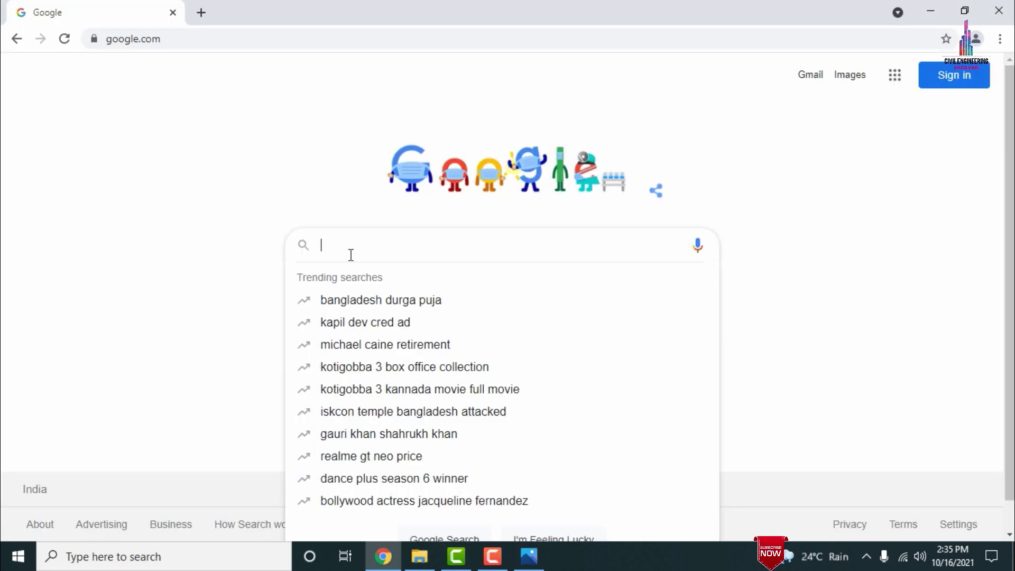
click(961, 224)
click(459, 243)
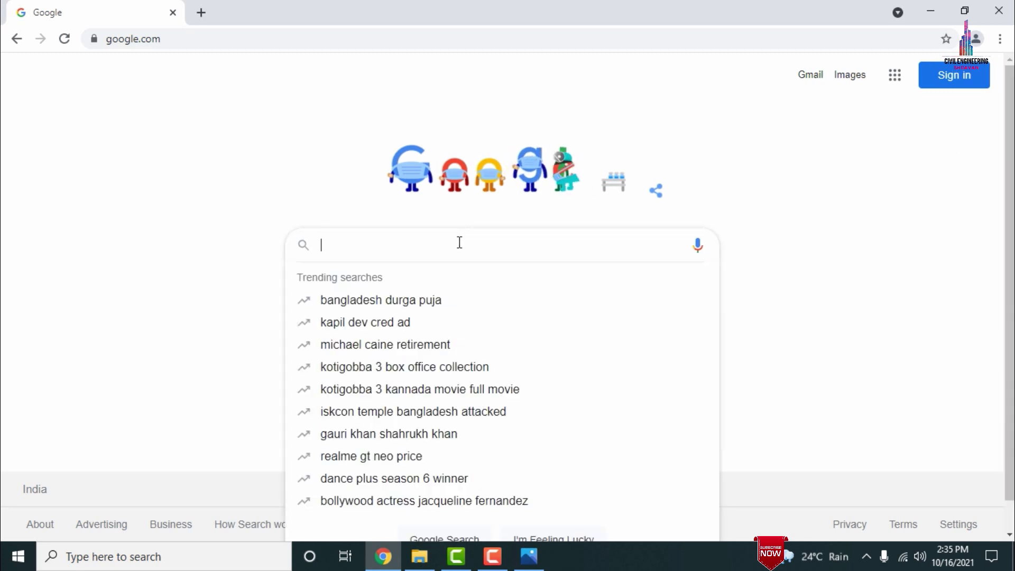
text(make )
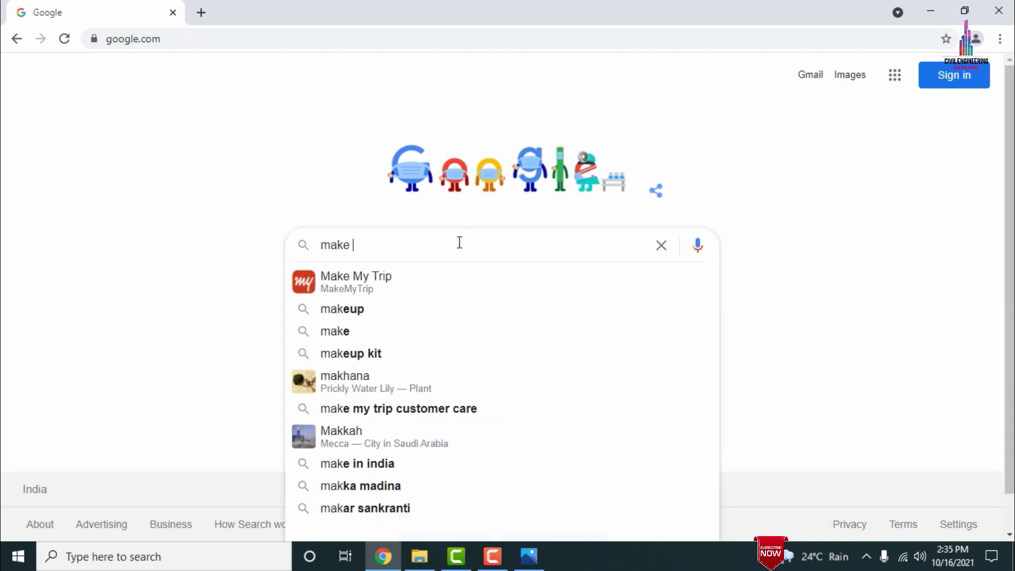
text(transparent background)
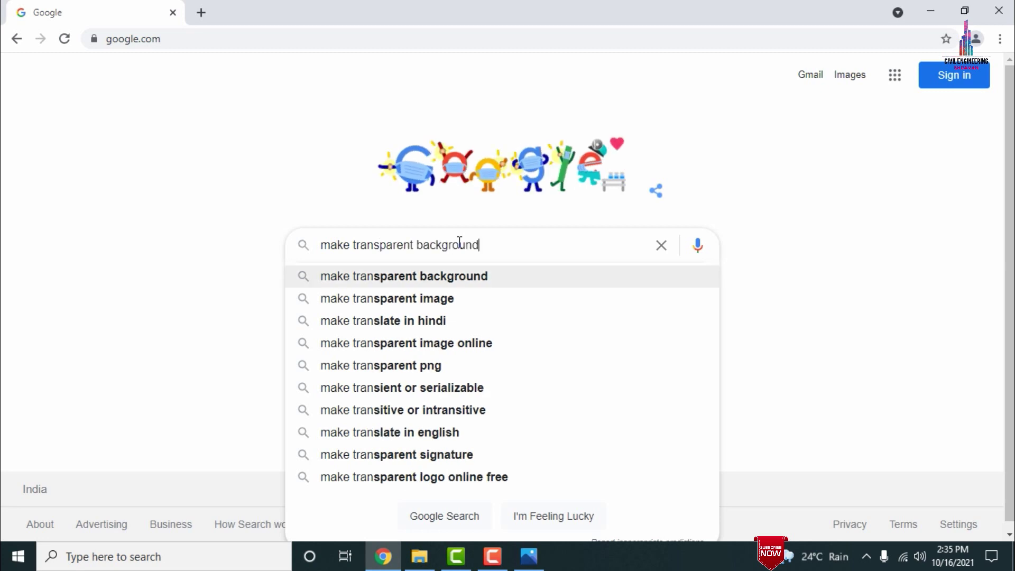
key(Return)
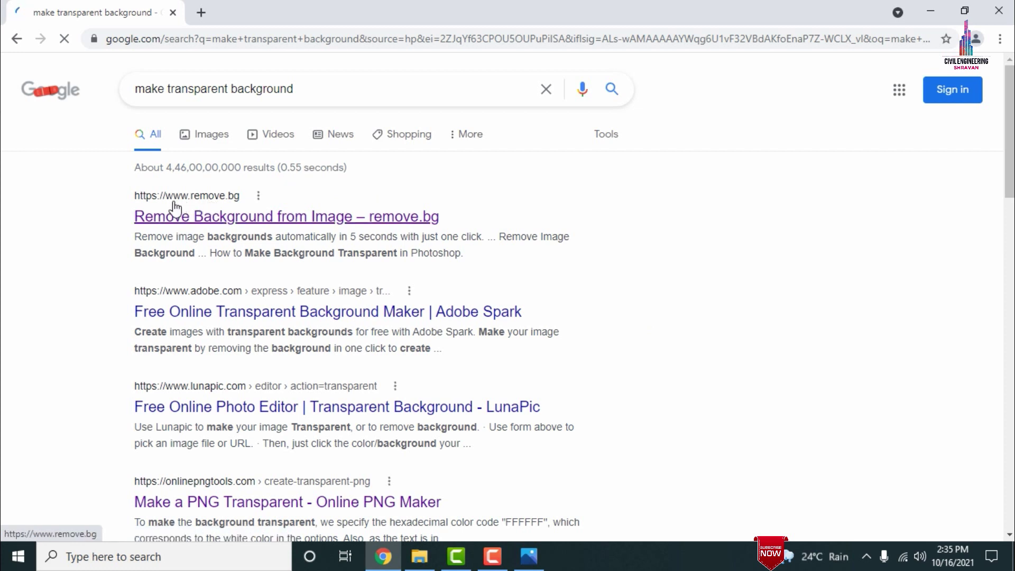
click(213, 219)
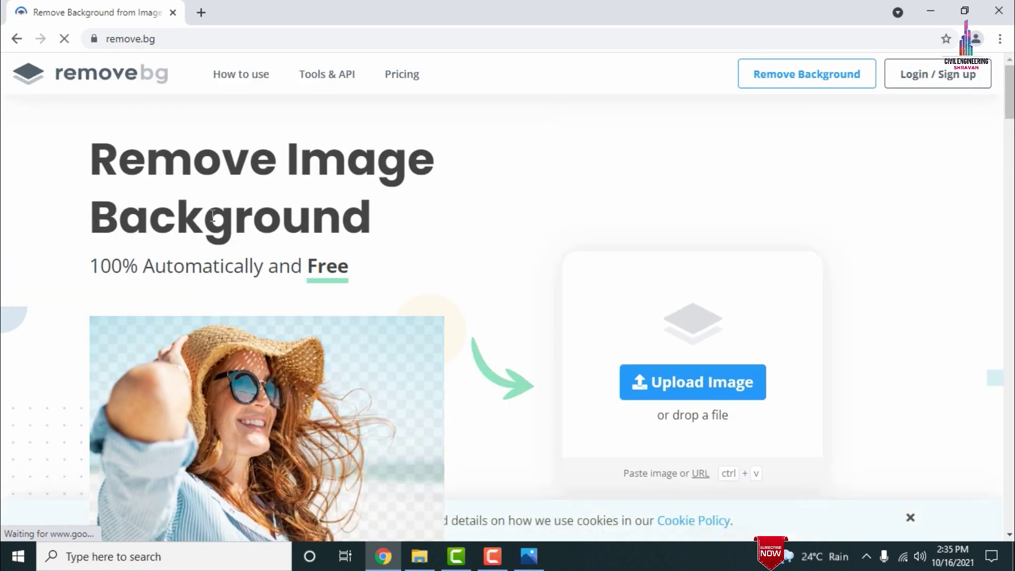
Step: Upload Desktop > Image > Trial 2.jpeg to remove.bg and download the 603 × 414 cut-out PNG
click(646, 379)
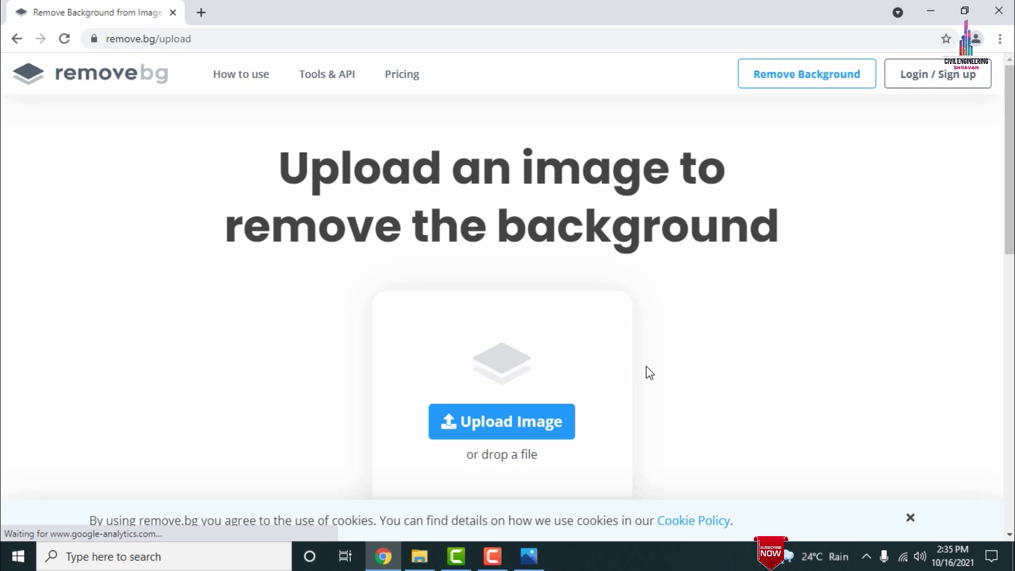
click(483, 422)
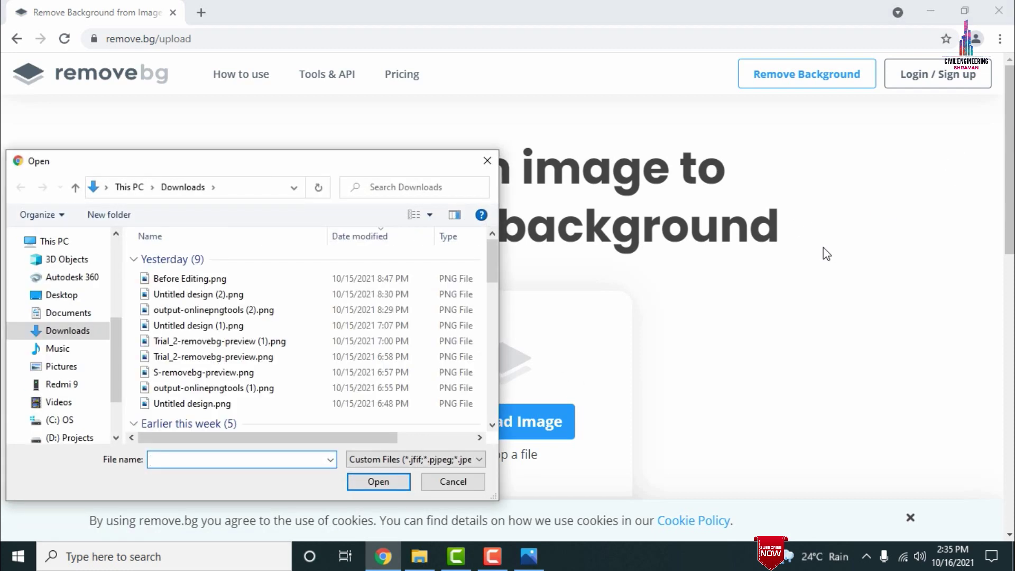
click(59, 295)
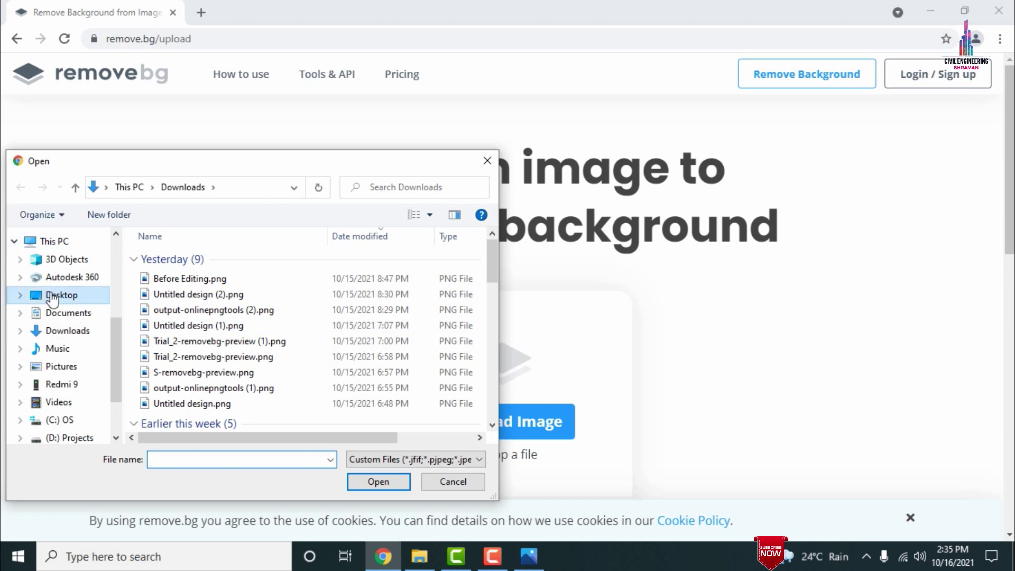
double_click(192, 302)
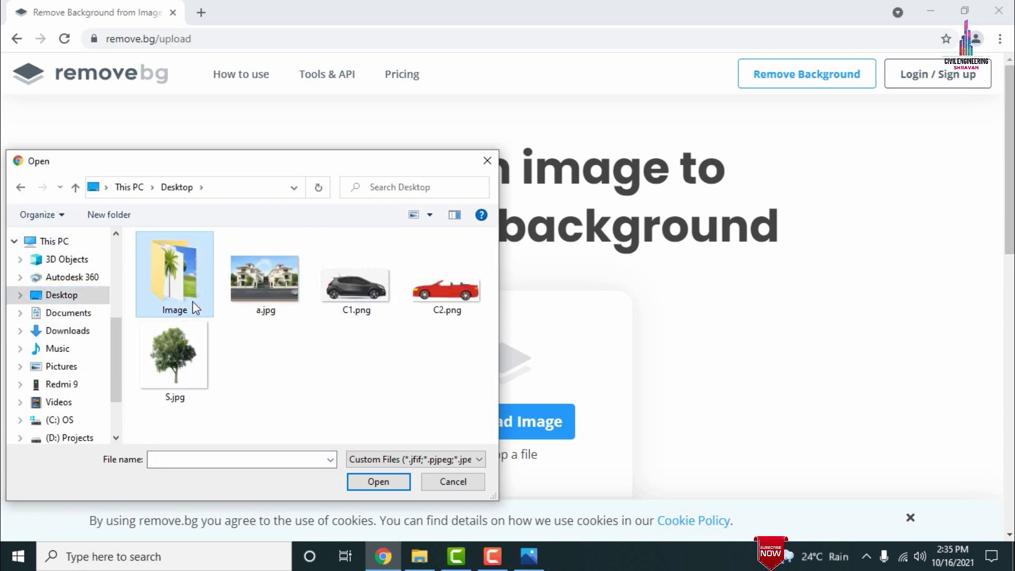
drag(490, 329, 492, 388)
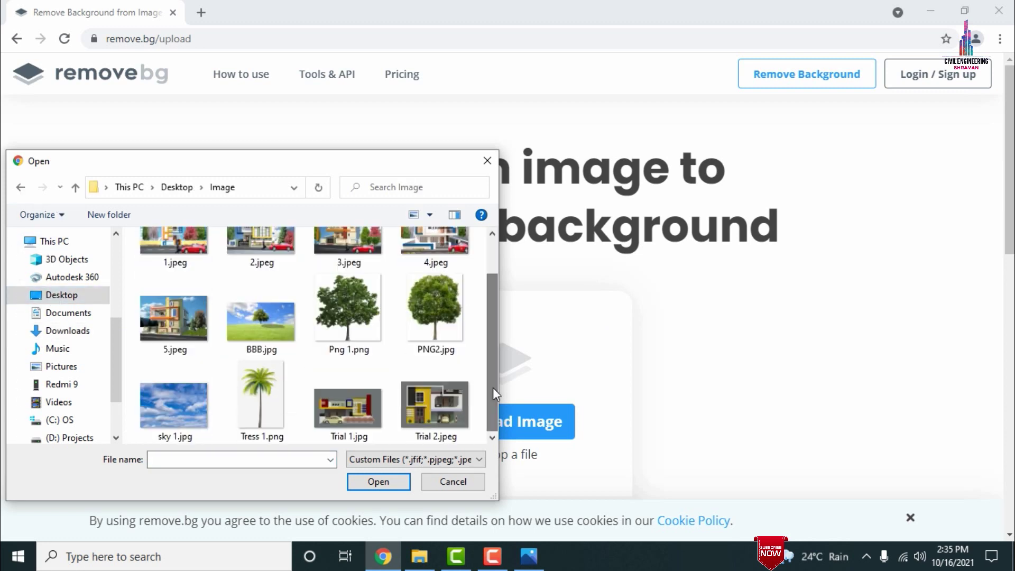
double_click(419, 406)
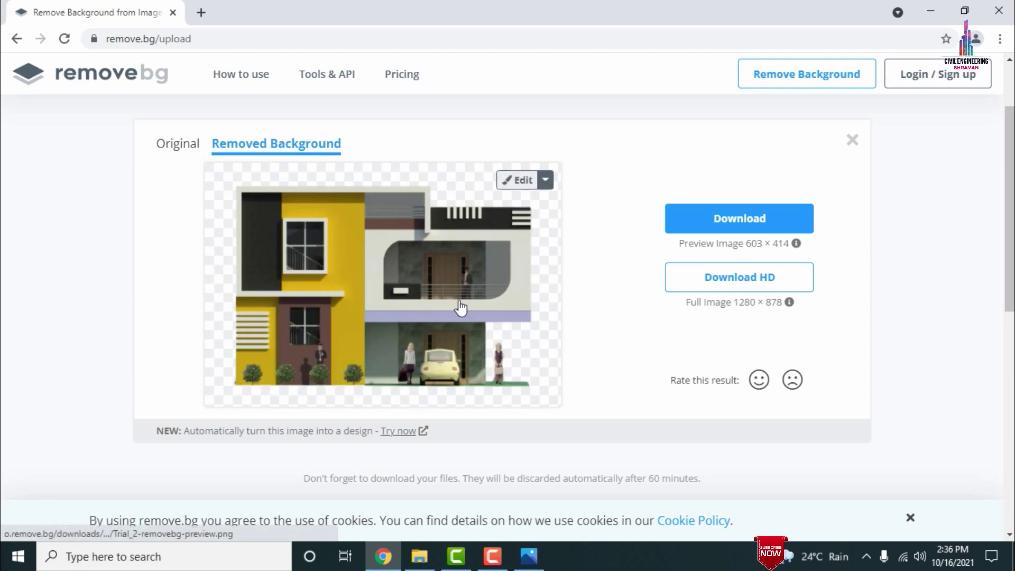
click(727, 233)
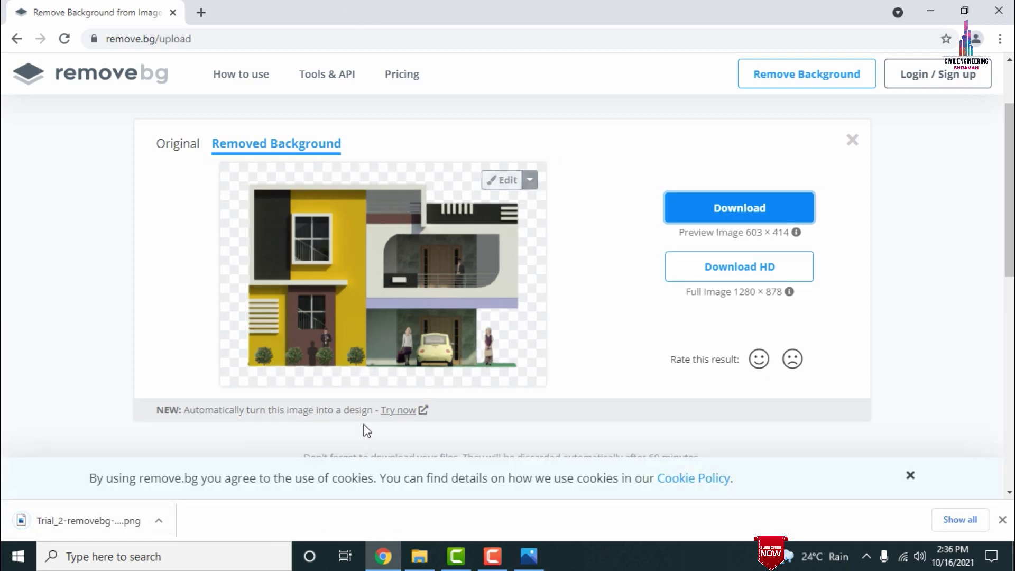
click(200, 14)
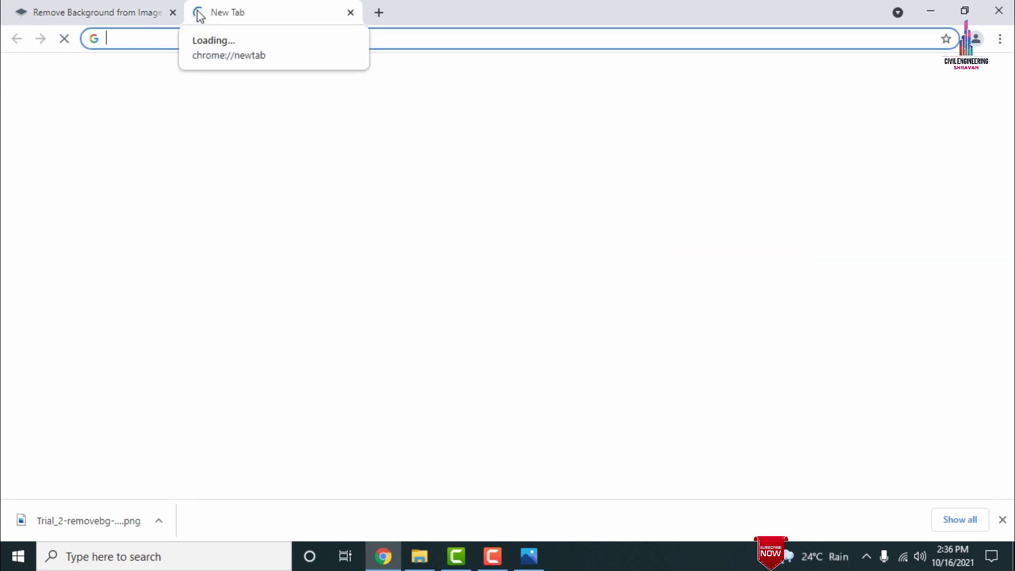
Step: Search Google Images for trees and browse the results
text(g)
key(Return)
click(355, 241)
text(trees)
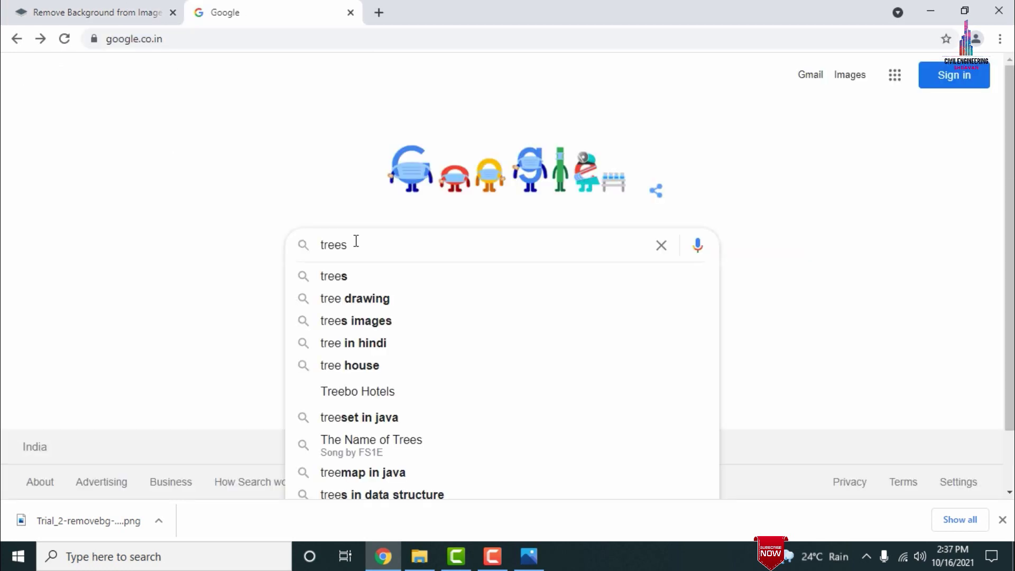
key(Return)
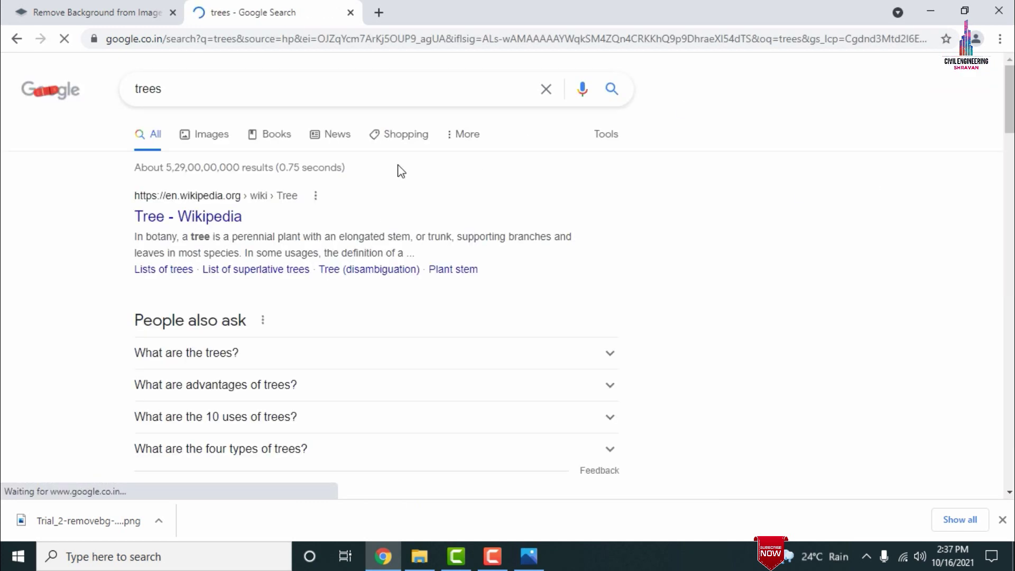
click(207, 145)
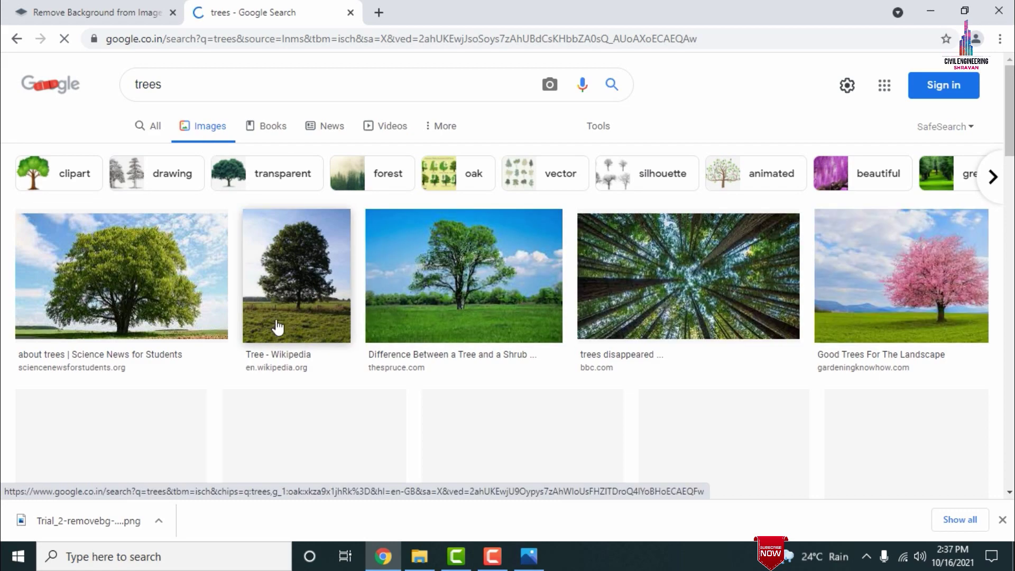
scroll(1010, 111, down, 7)
scroll(1010, 111, up, 7)
Step: Replace the image search query with sky, then with car
click(202, 77)
key(ctrl+a)
key(BackSpace)
text(sky)
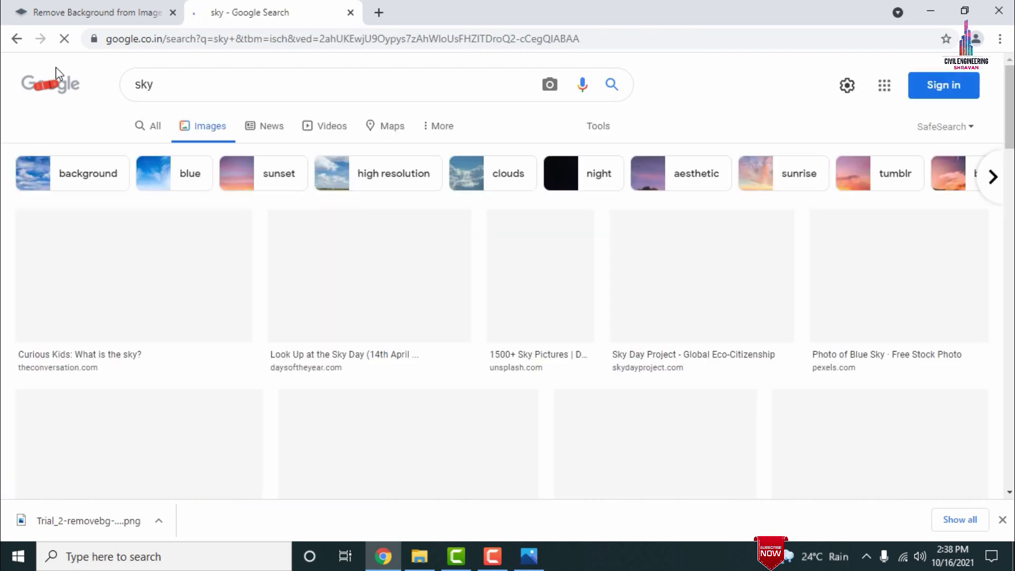
click(193, 84)
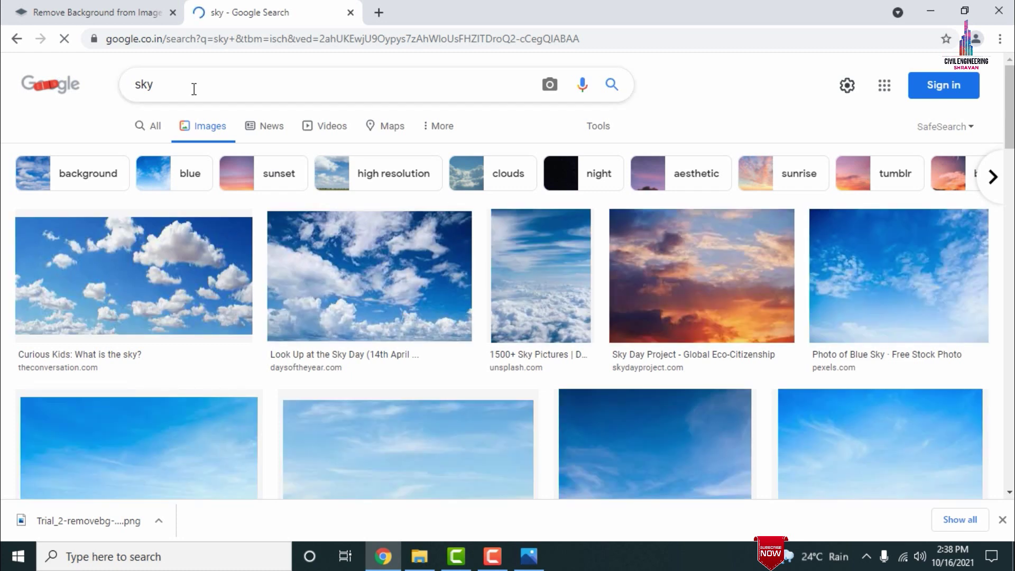
key(ctrl+a)
key(BackSpace)
text(car)
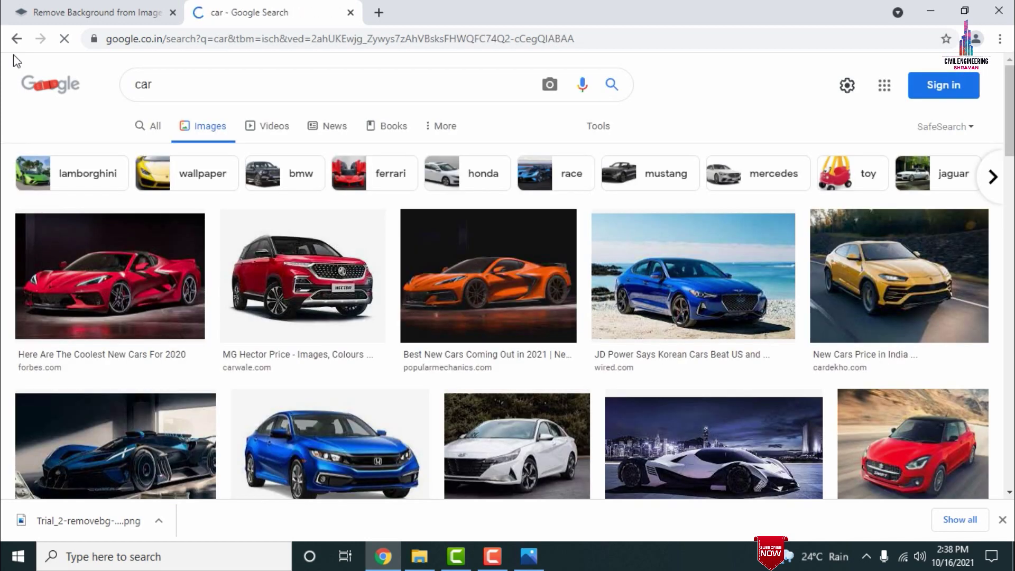
Step: Clear the car query and switch back to the remove.bg tab with Trial 2's cut-out
click(156, 86)
double_click(135, 86)
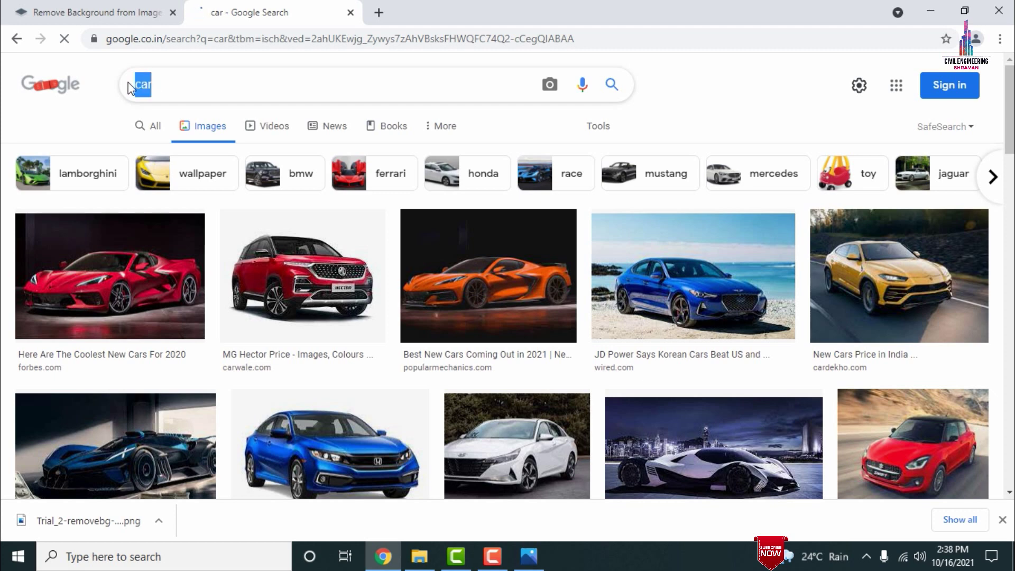
key(BackSpace)
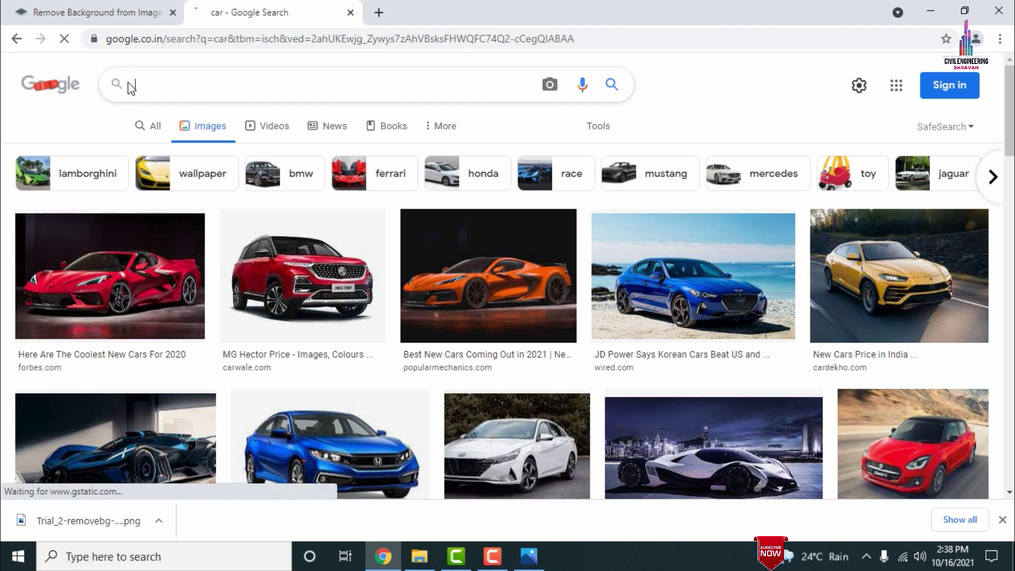
click(2, 5)
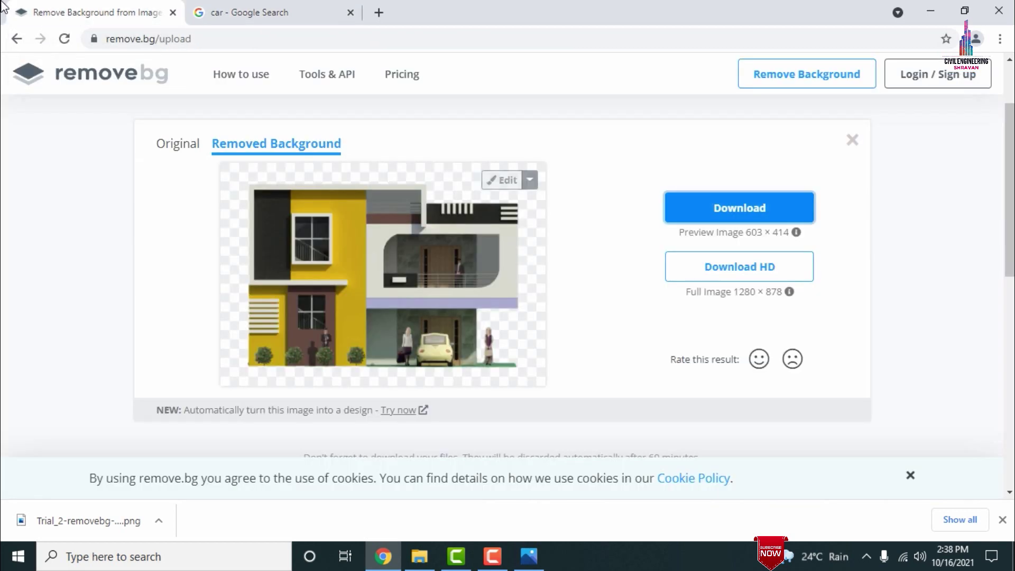
Step: Review Trial 2.jpeg and the red convertible C2.png in Photos, then close it and restore Chrome
click(930, 10)
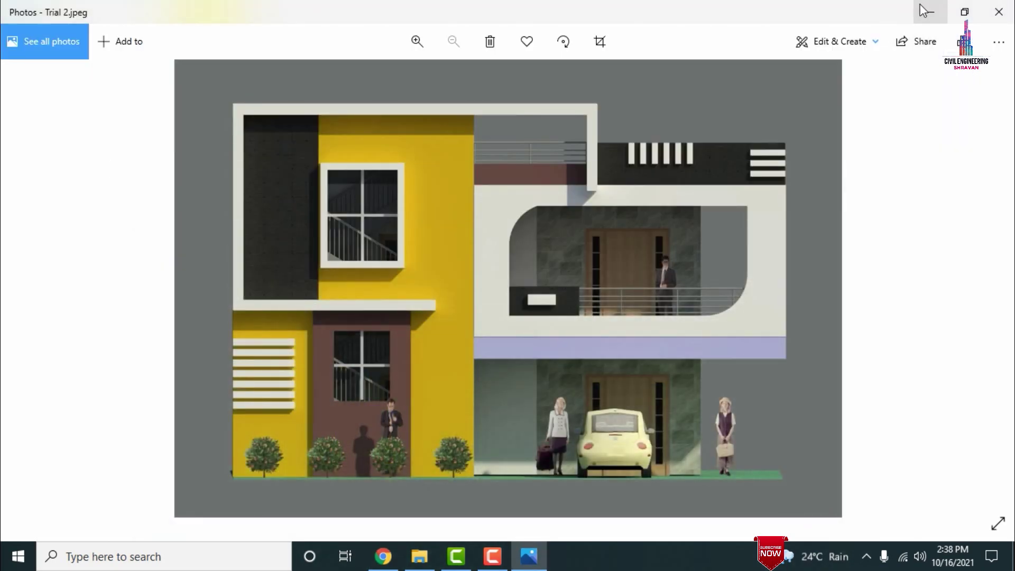
click(929, 10)
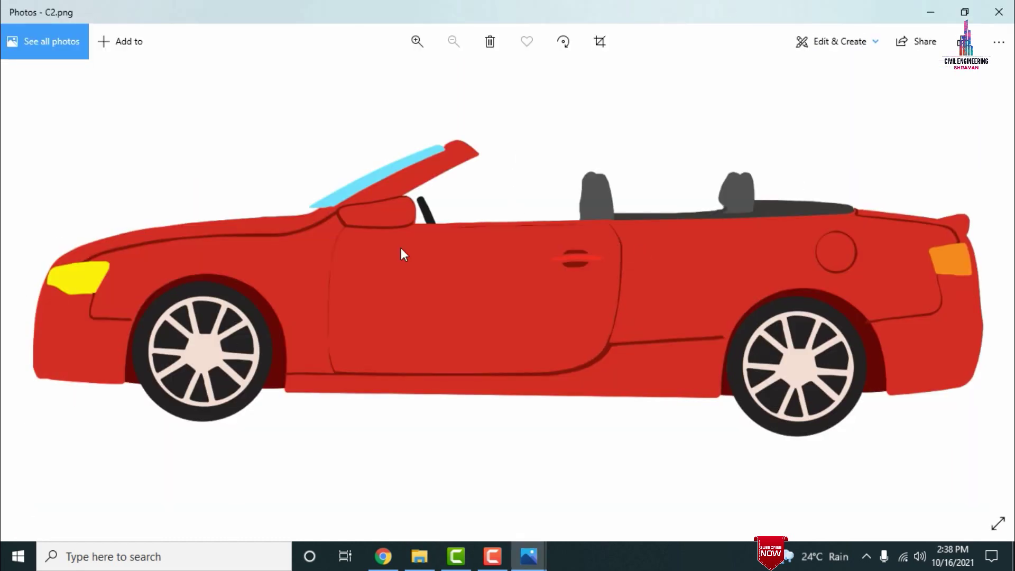
click(999, 12)
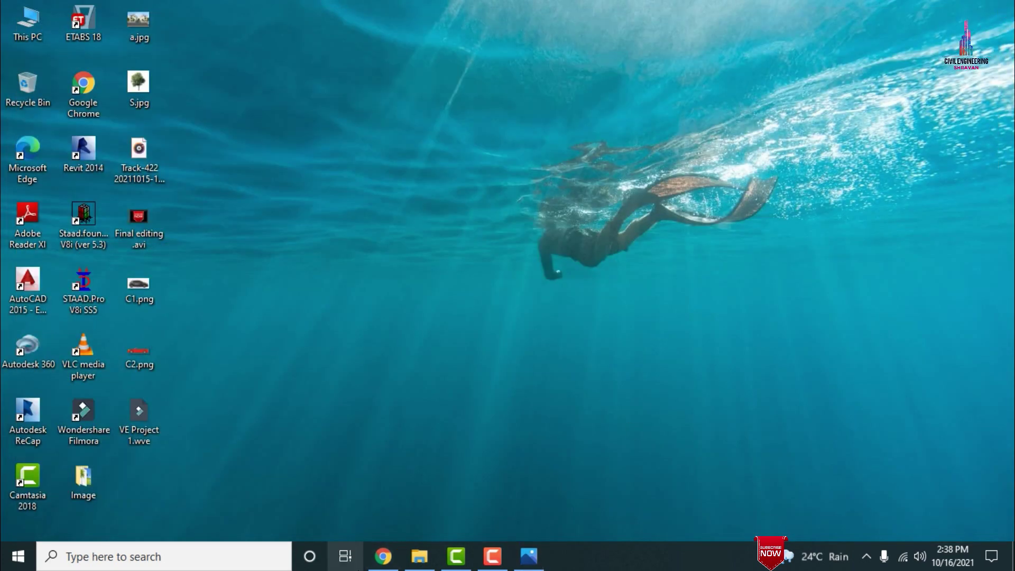
click(393, 565)
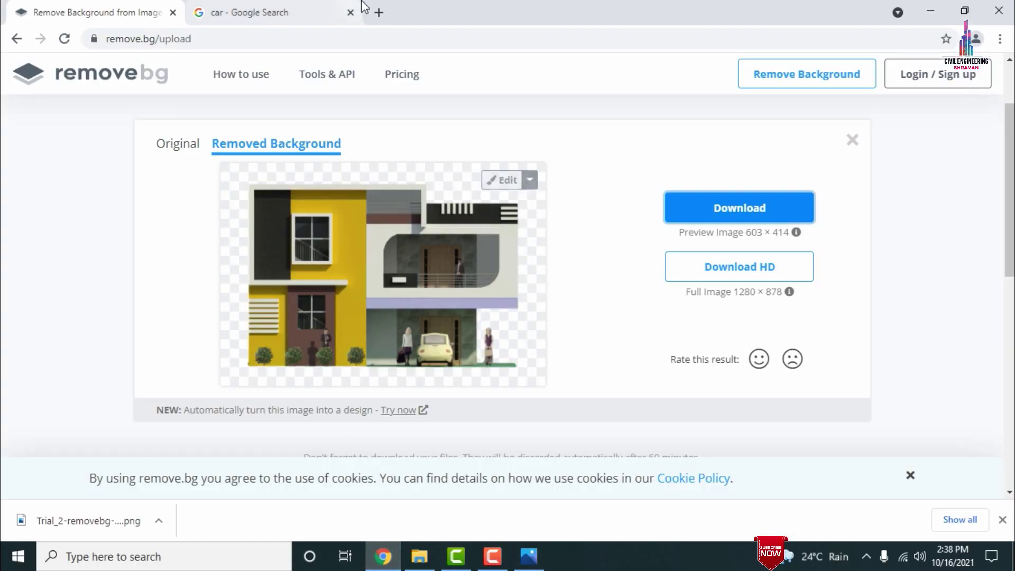
Step: Search Google for 'canva' and show the All results listing Canva.com
click(343, 8)
click(271, 81)
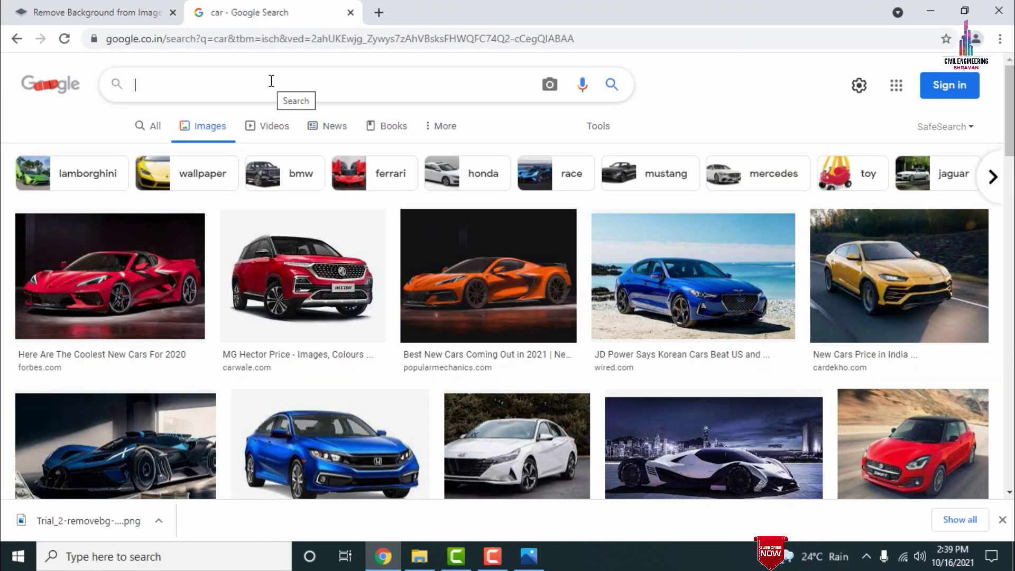
text(canva)
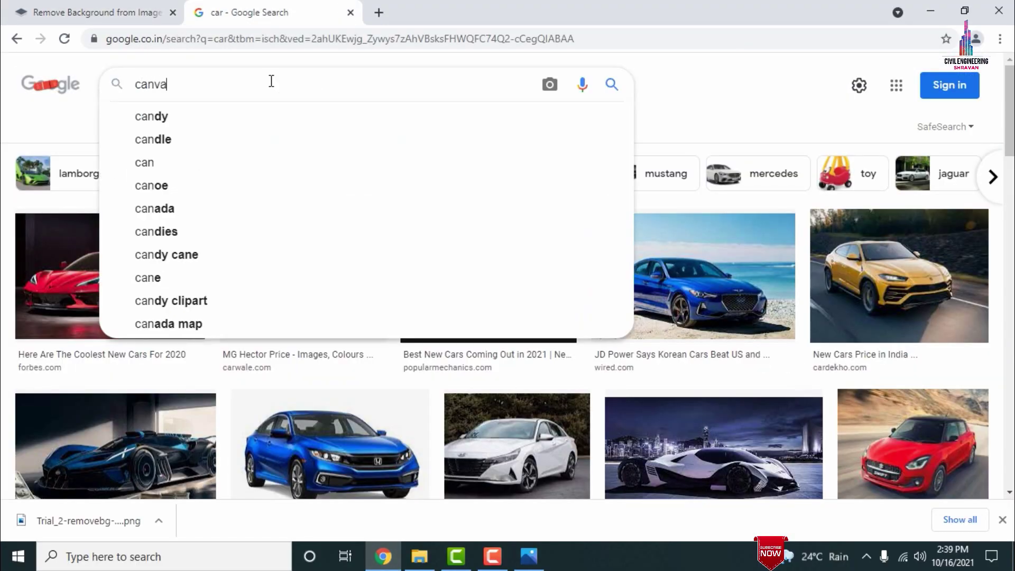
key(Return)
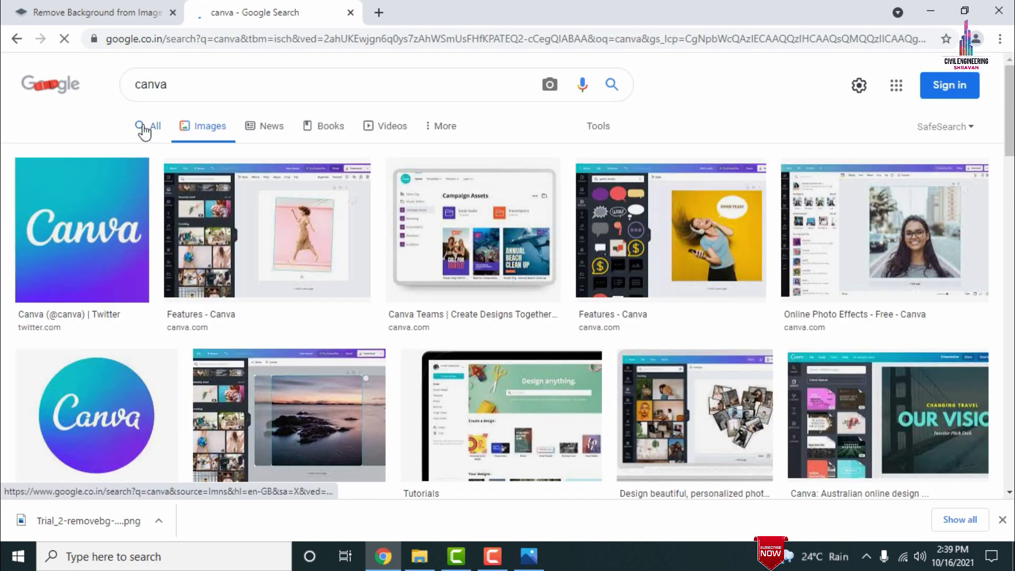
click(143, 130)
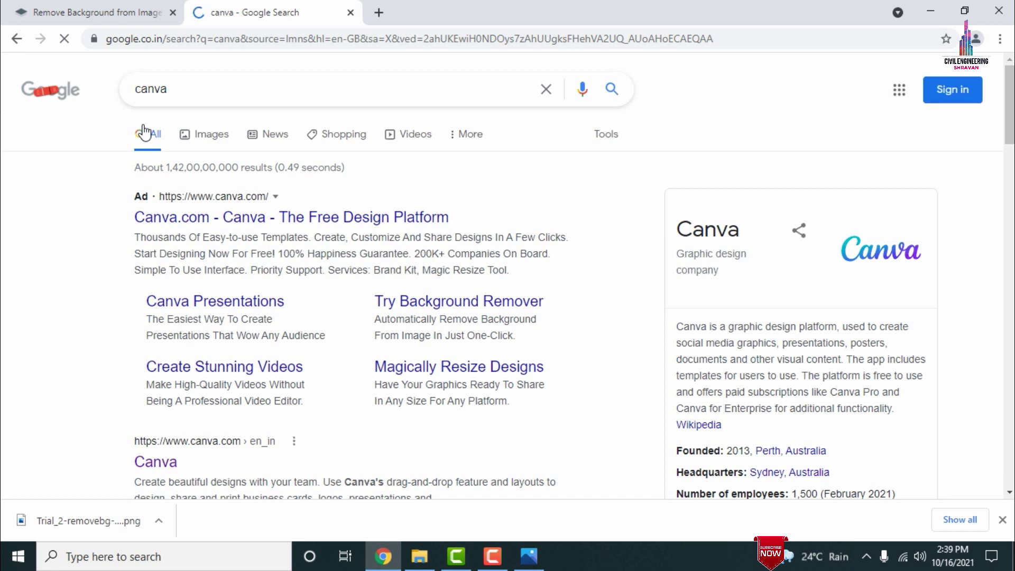
Step: Go to Canva.com and create a blank YouTube Thumbnail from the social templates carousel
click(159, 465)
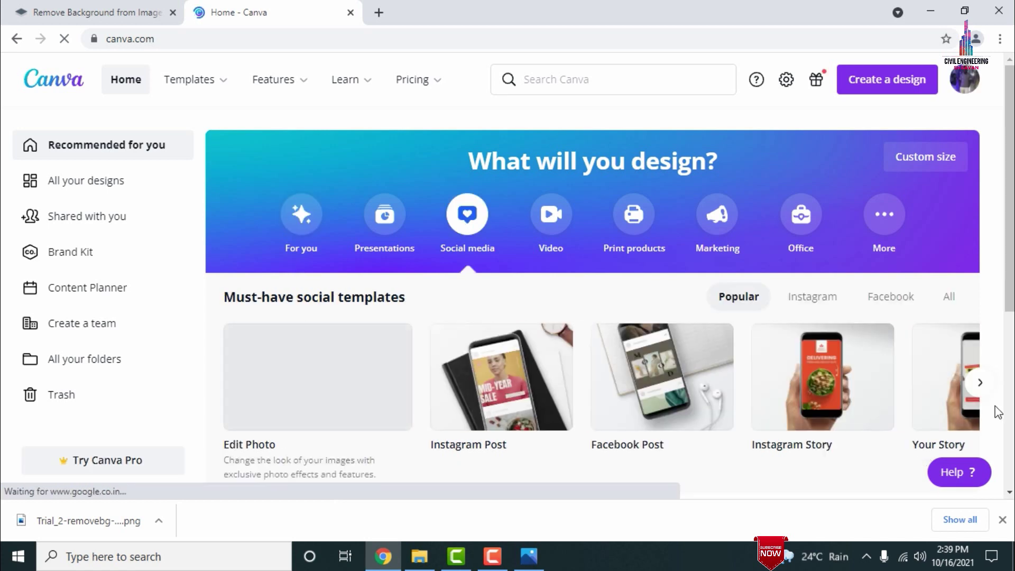
click(980, 389)
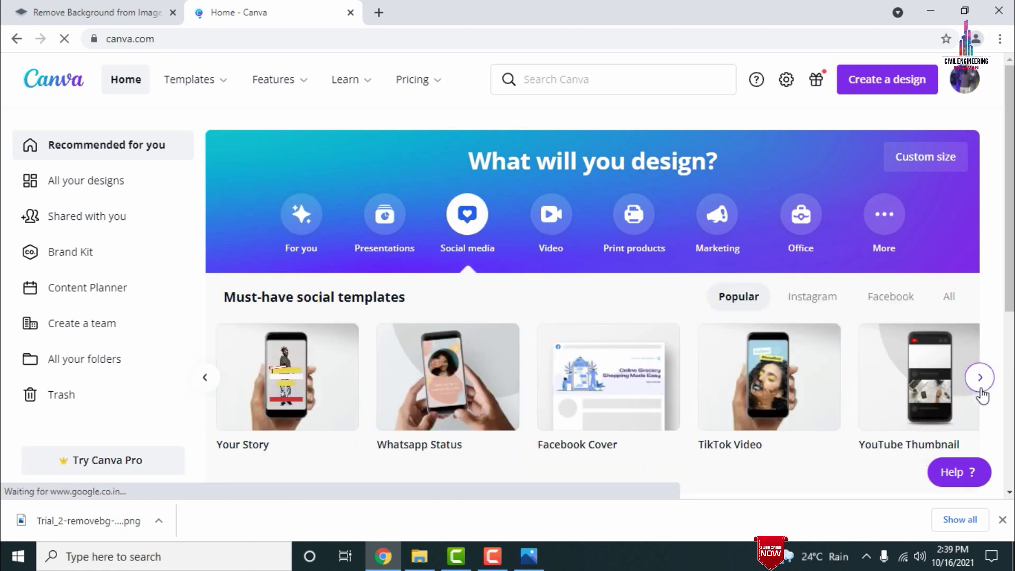
click(901, 397)
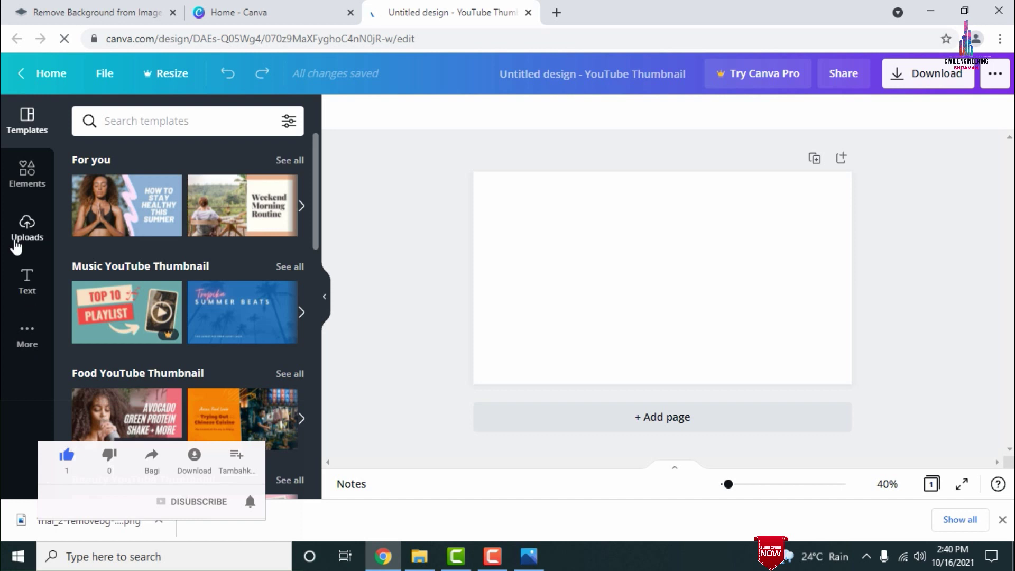
Step: Open the Uploads panel and scroll through the uploaded house and car images
click(17, 241)
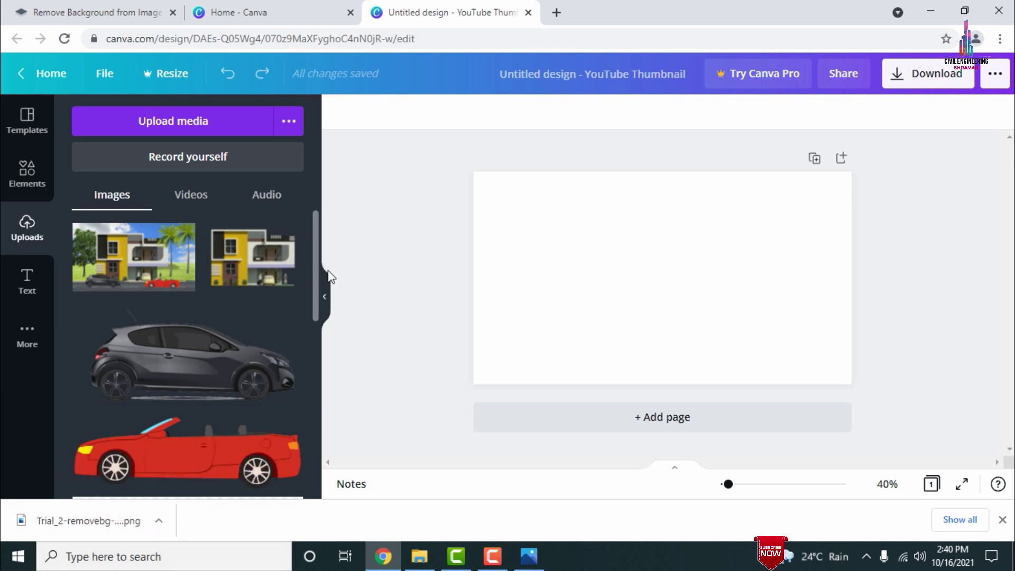
drag(316, 280, 299, 258)
Step: Select 1.jpeg through 4.jpeg in the Image folder and drag them into Canva's uploads
click(419, 556)
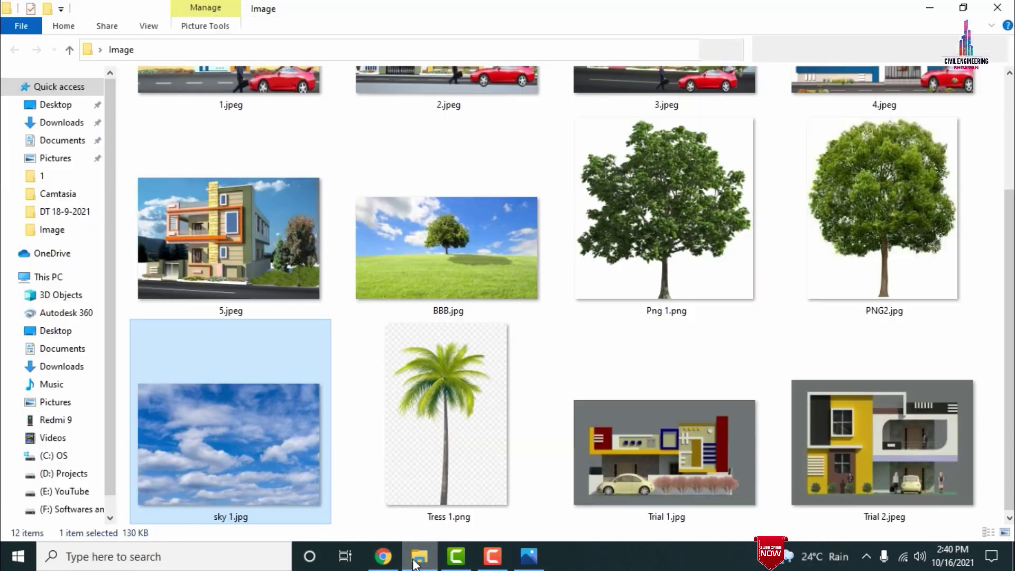
scroll(561, 296, up, 3)
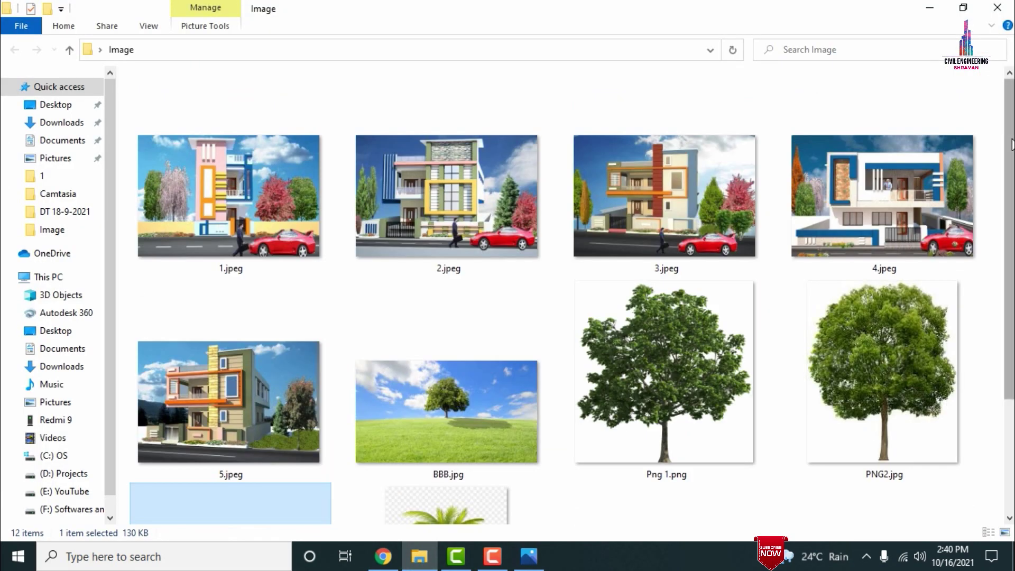
click(271, 233)
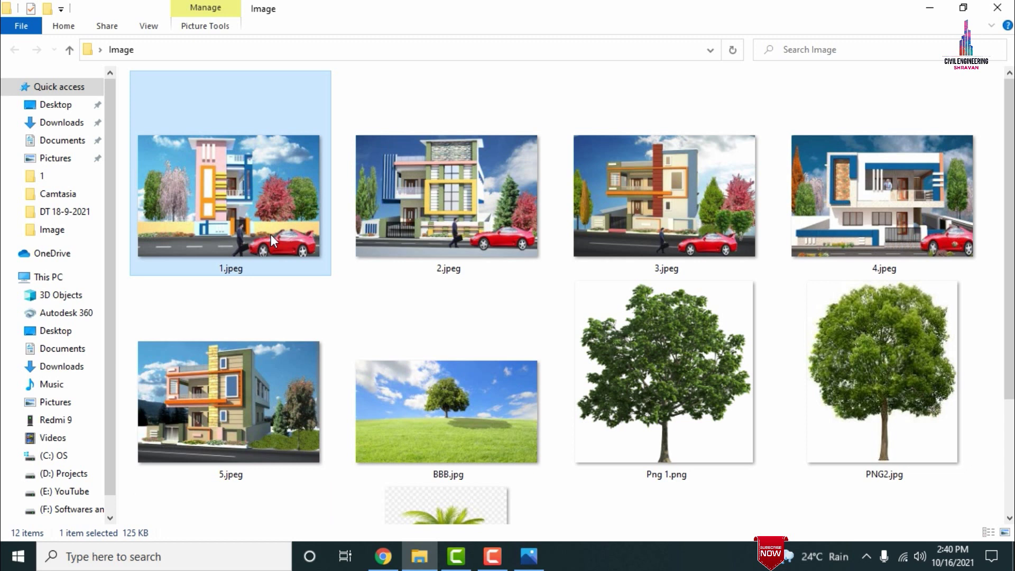
shift+click(598, 183)
shift+click(862, 217)
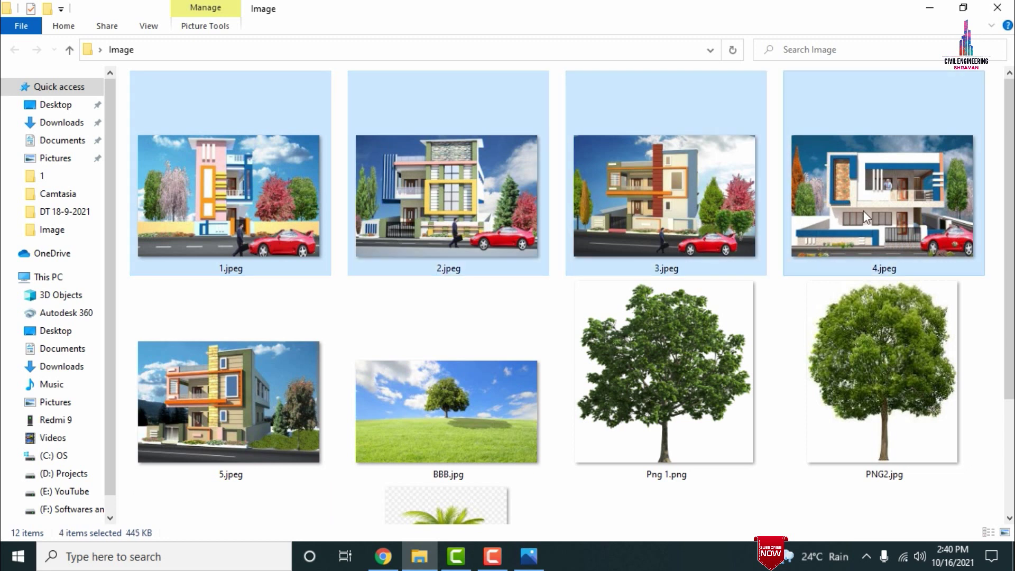
drag(391, 567, 209, 292)
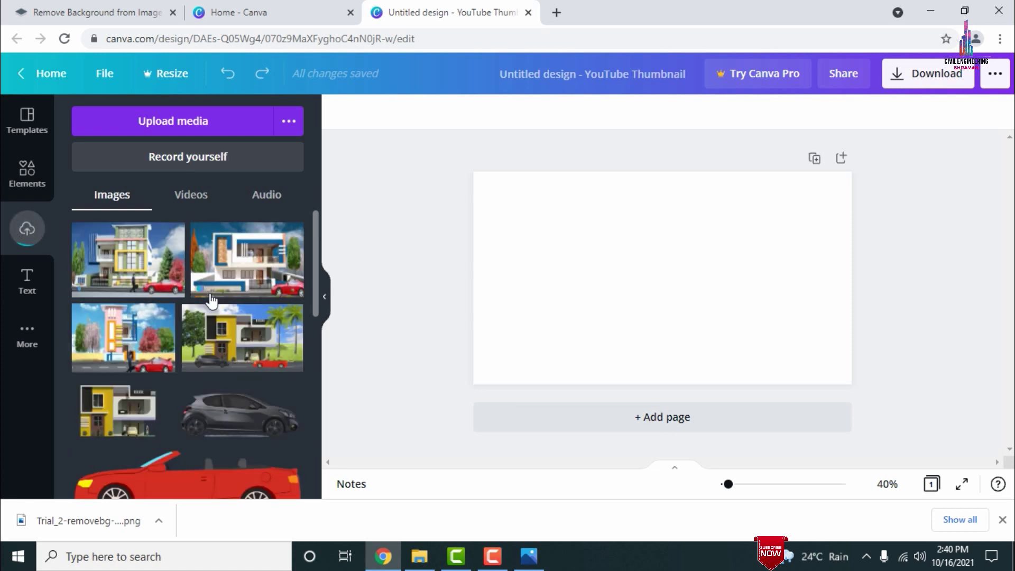
click(200, 123)
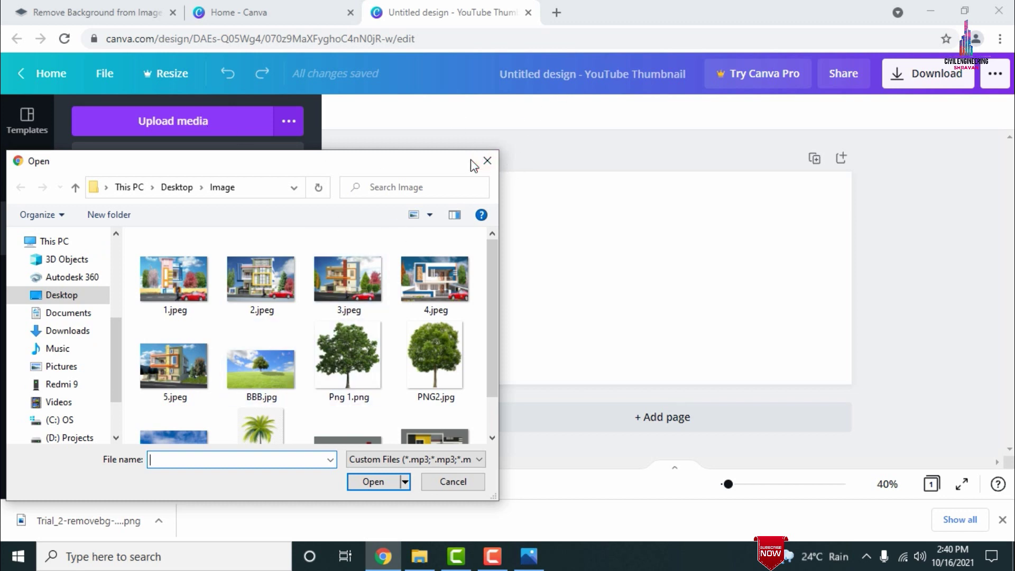
click(486, 160)
drag(317, 276, 325, 443)
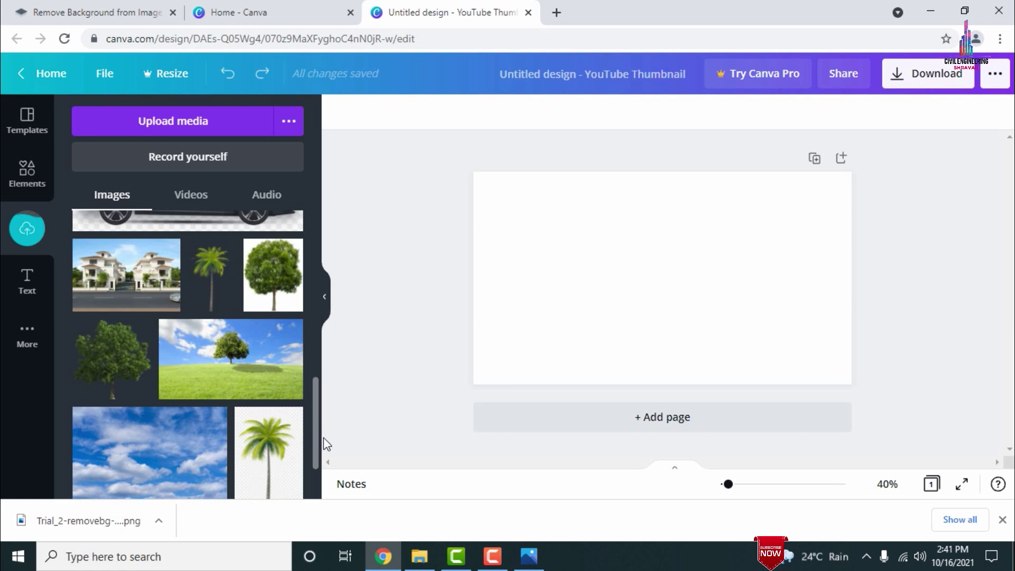
click(264, 369)
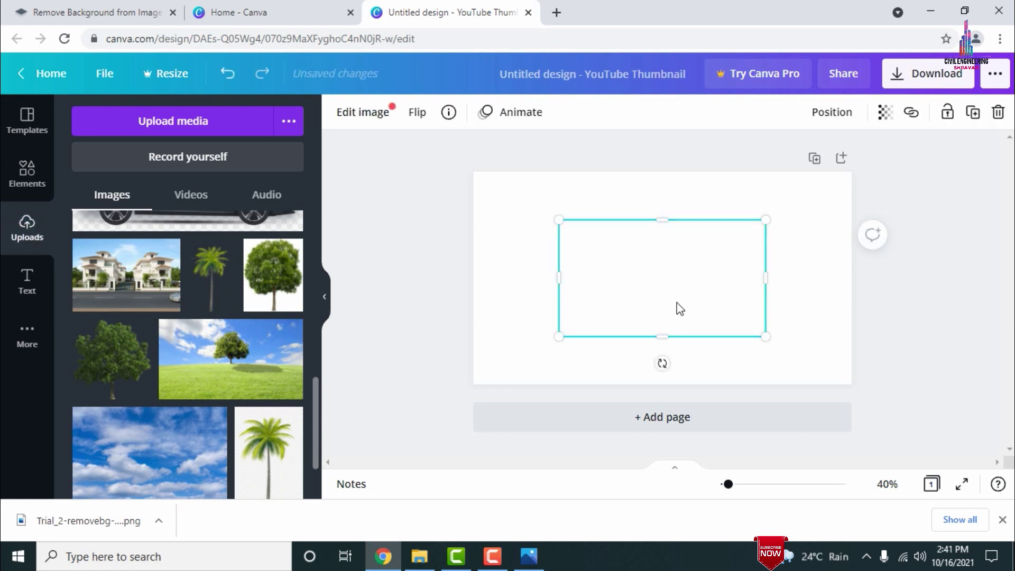
Step: Align the grass-and-sky photo to the top-left and scale it until it slightly overflows the page
drag(676, 302, 587, 250)
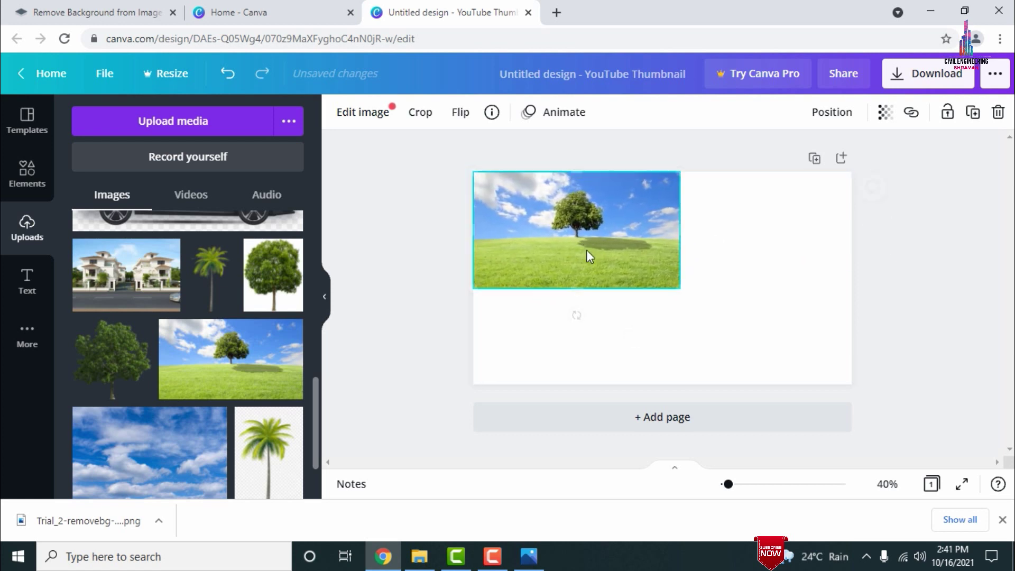
drag(680, 289, 835, 423)
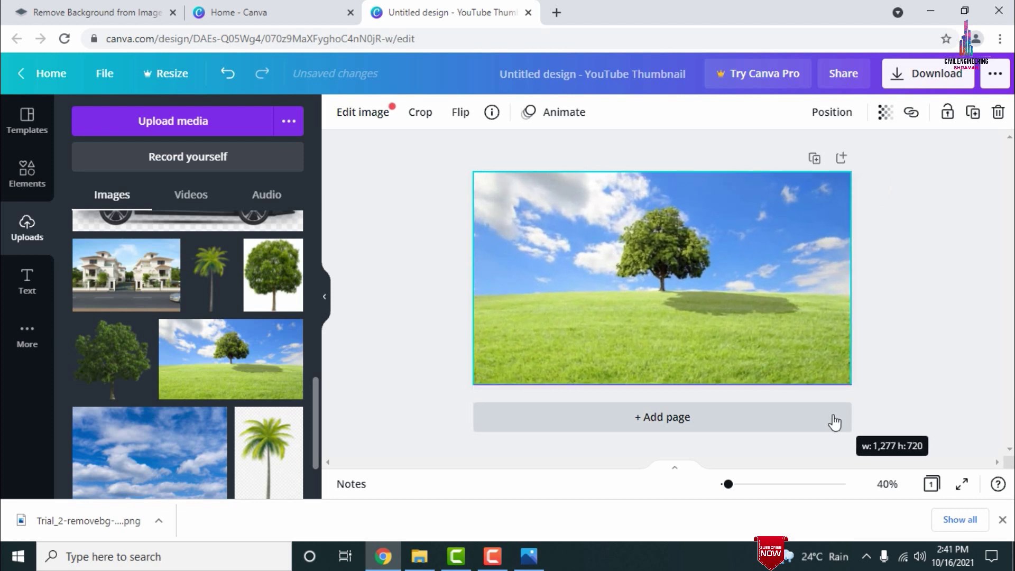
key(Escape)
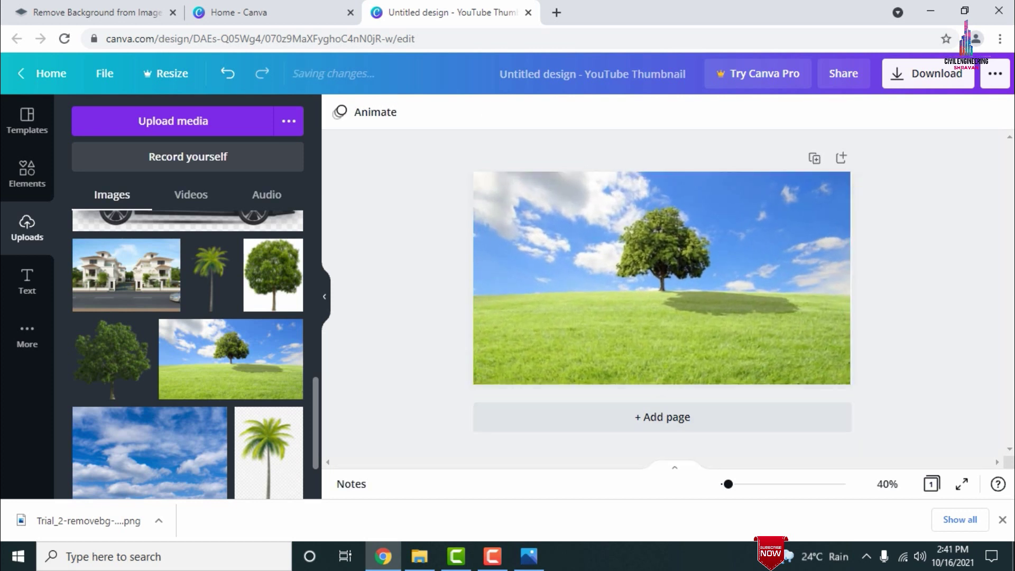
click(734, 360)
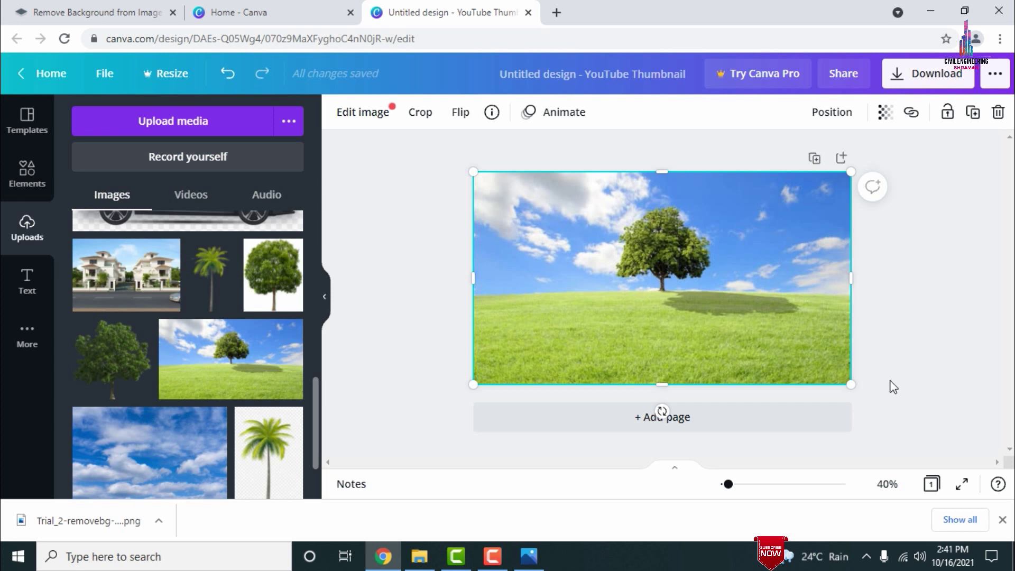
drag(849, 386, 858, 390)
key(Escape)
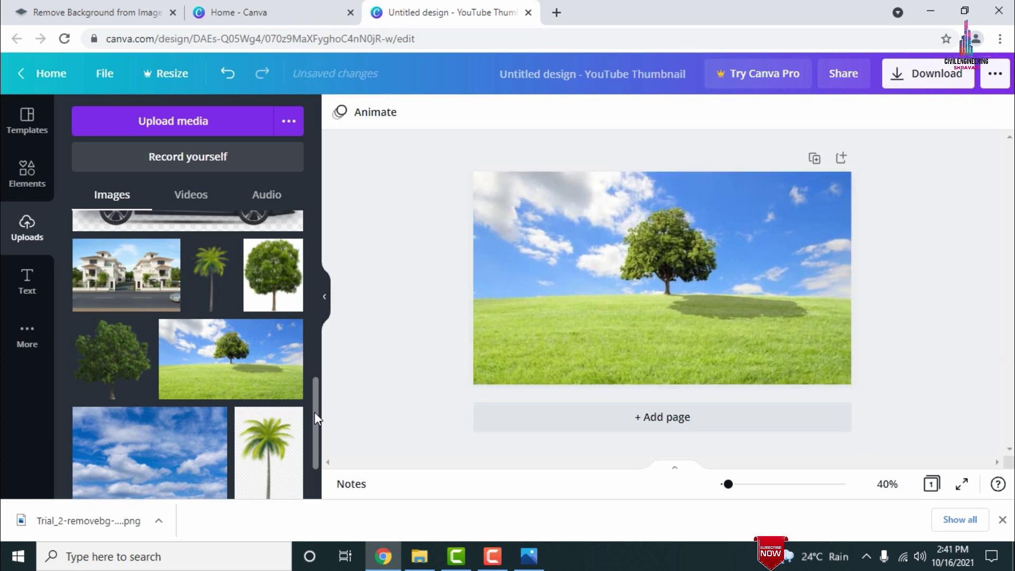
drag(315, 412, 306, 525)
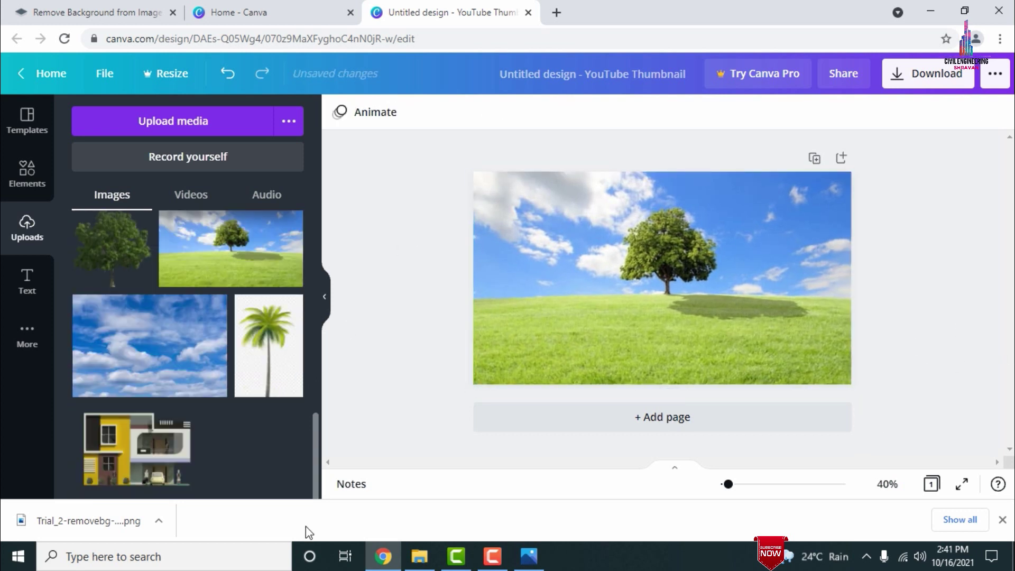
Step: Add the yellow house cut-out, lower it onto the grass, and enlarge it from both top corners
click(135, 461)
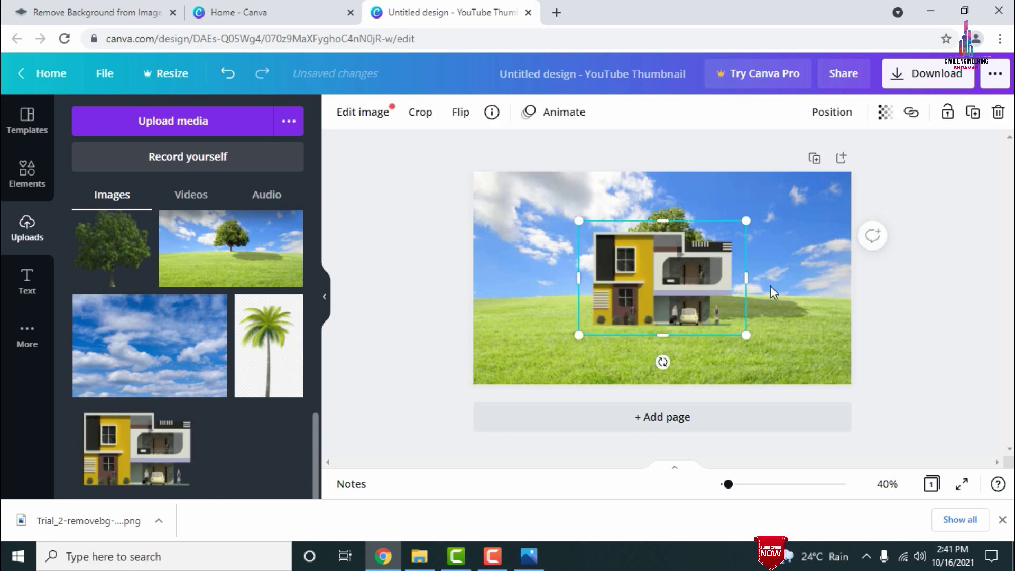
mouse_move(694, 282)
mouse_down()
mouse_move(692, 308)
mouse_move(692, 295)
mouse_up()
drag(576, 235, 544, 214)
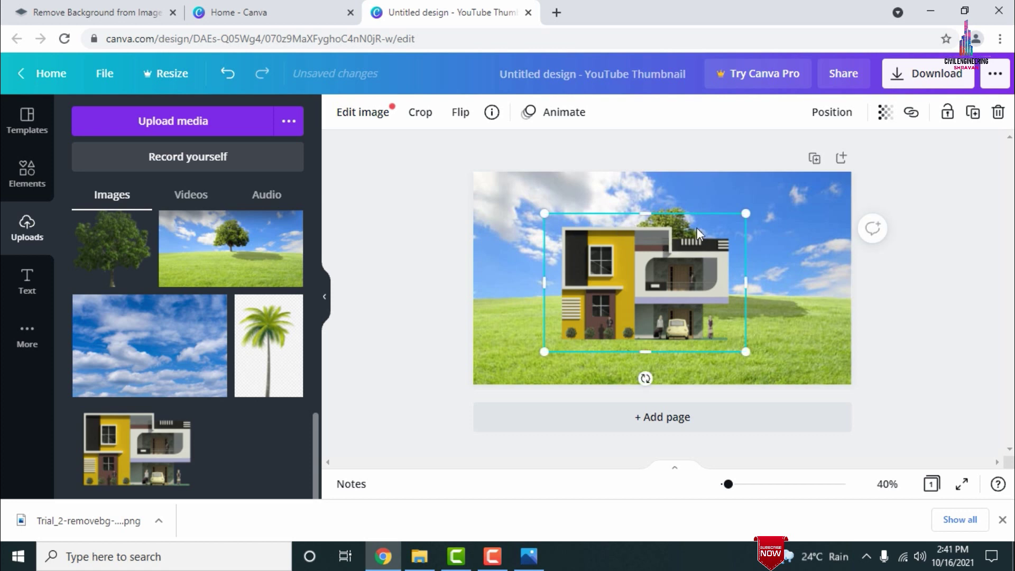
drag(752, 213, 762, 207)
click(992, 301)
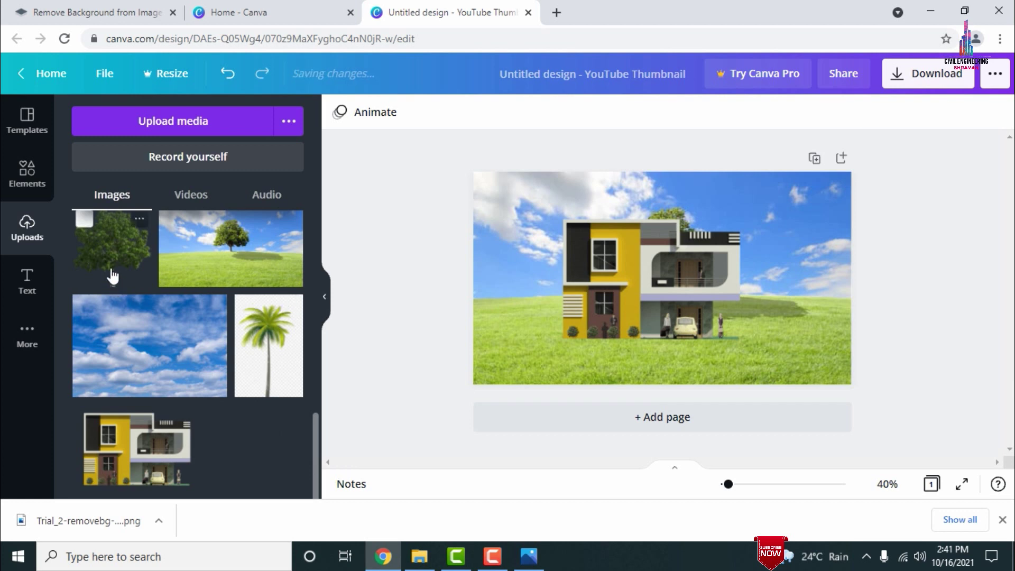
Step: Place the leafy tree at the page's left edge and send it backward behind the house
click(607, 296)
drag(680, 277, 533, 279)
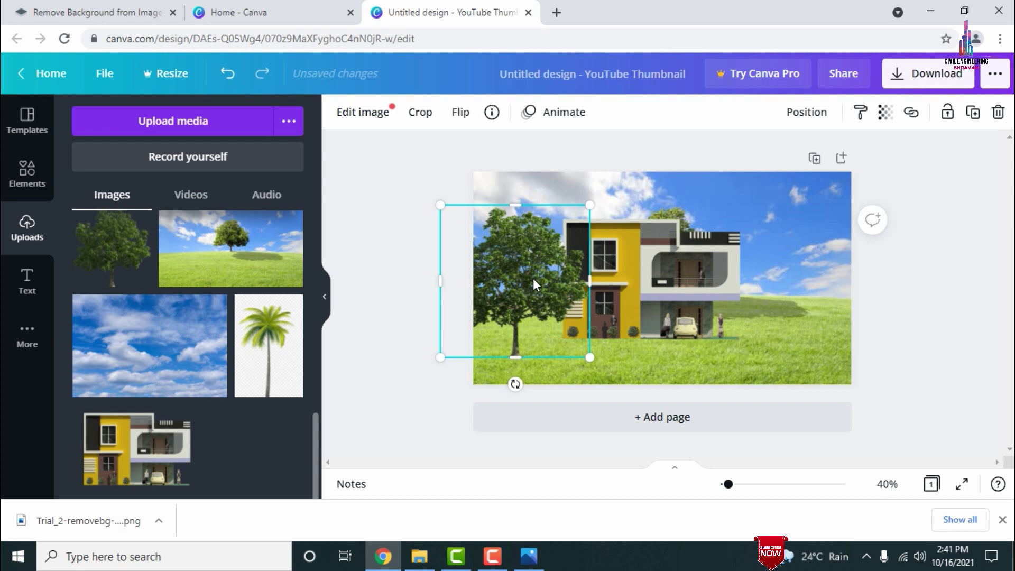
right_click(532, 278)
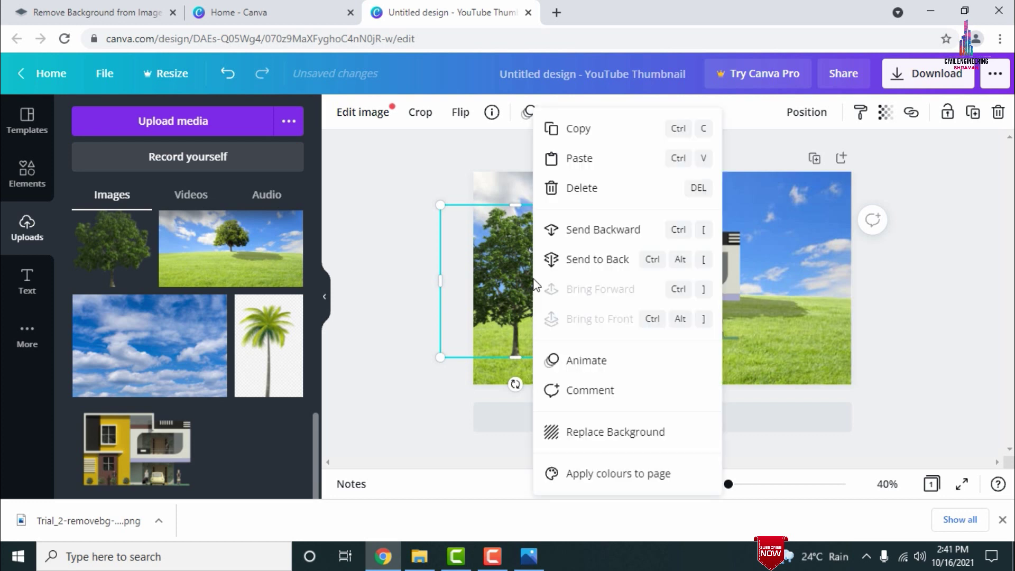
click(582, 240)
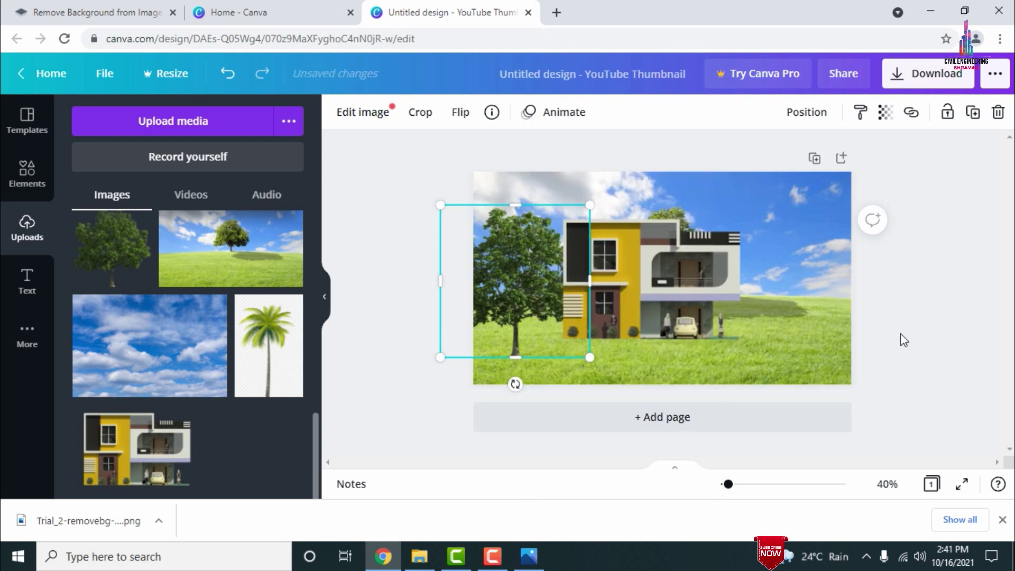
click(944, 340)
Step: Move the house down slightly and enlarge it toward the upper right
drag(687, 289, 685, 300)
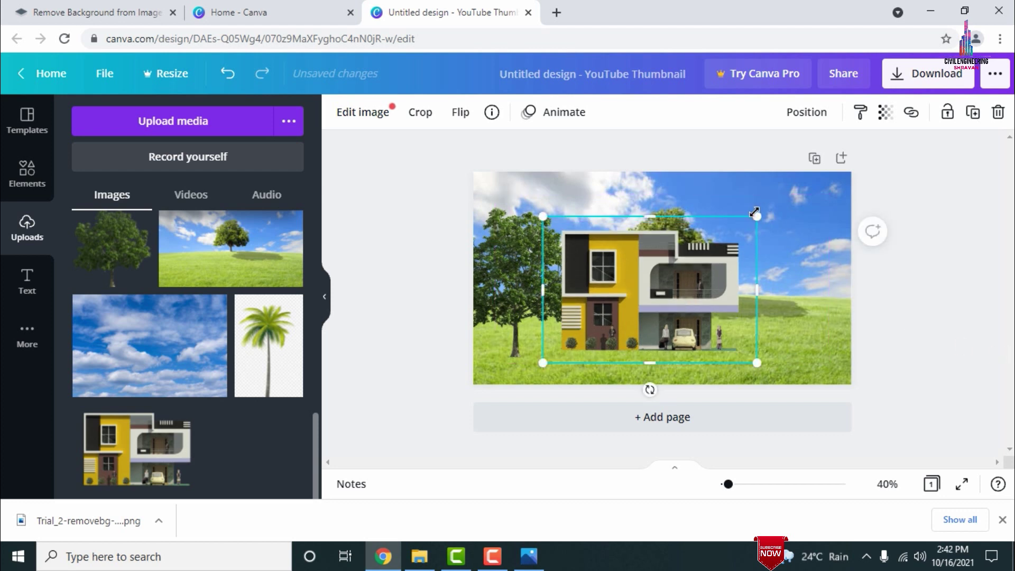
drag(756, 215, 772, 205)
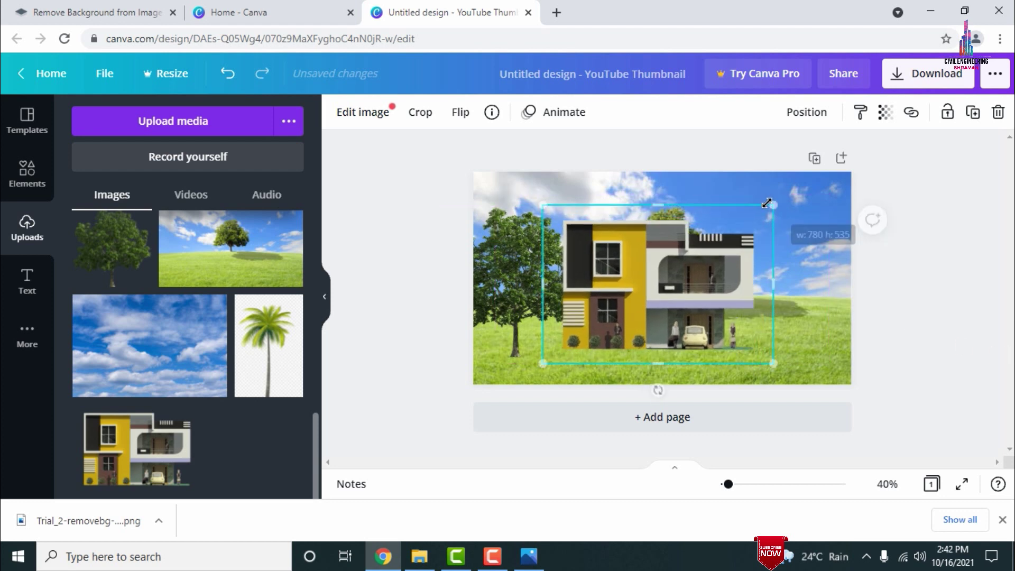
click(919, 307)
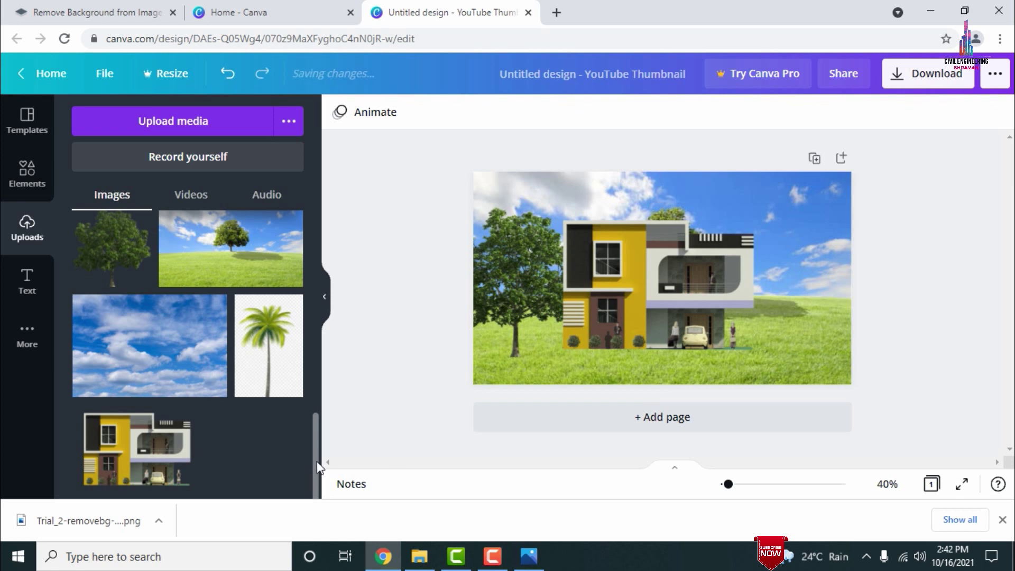
Step: Place two palm trees right of the house, then minimise Chrome and close the Image folder
drag(317, 470, 316, 404)
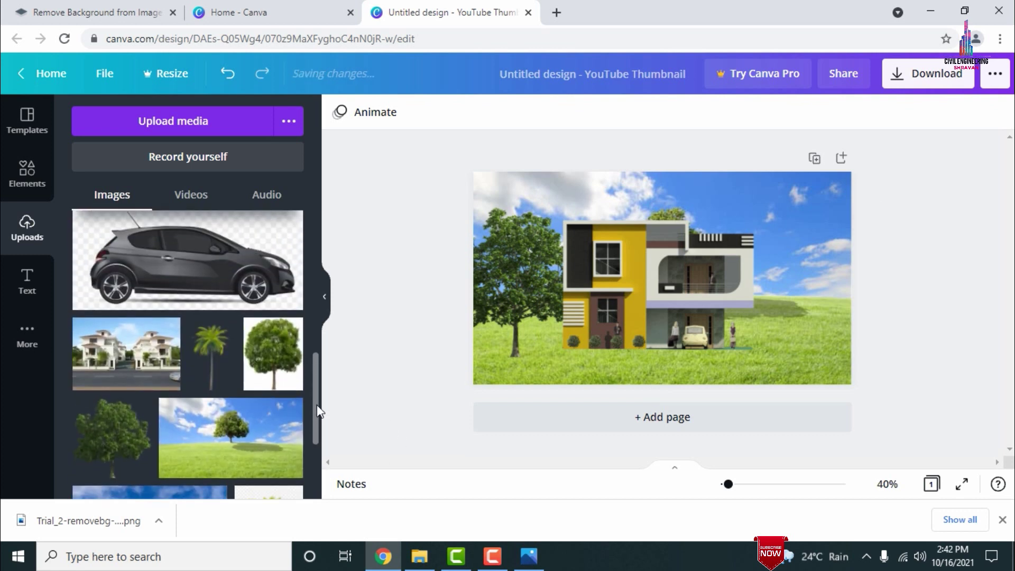
click(212, 376)
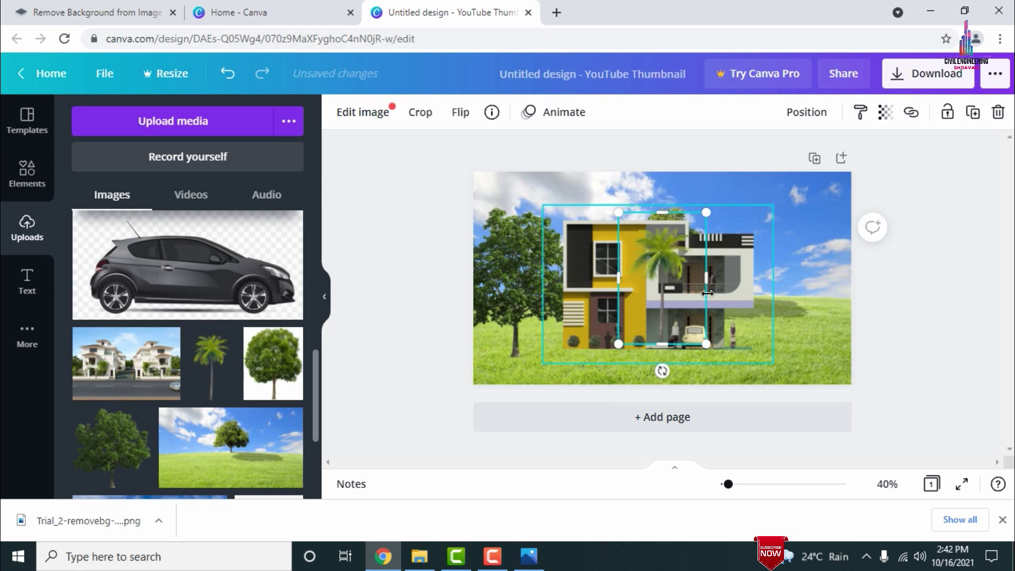
drag(658, 303, 765, 292)
click(683, 349)
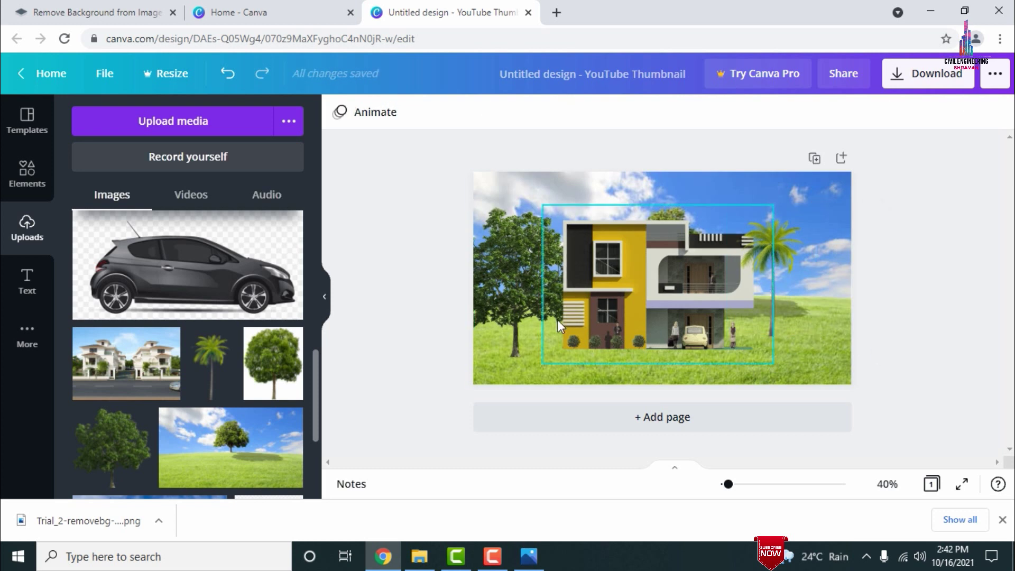
click(206, 366)
drag(676, 299, 832, 256)
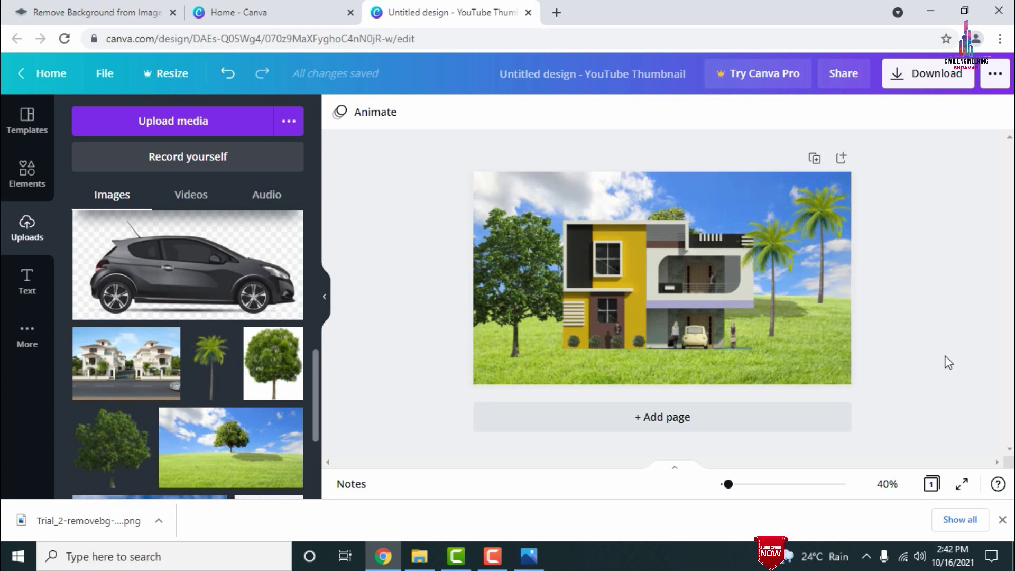
drag(528, 317, 525, 302)
click(919, 153)
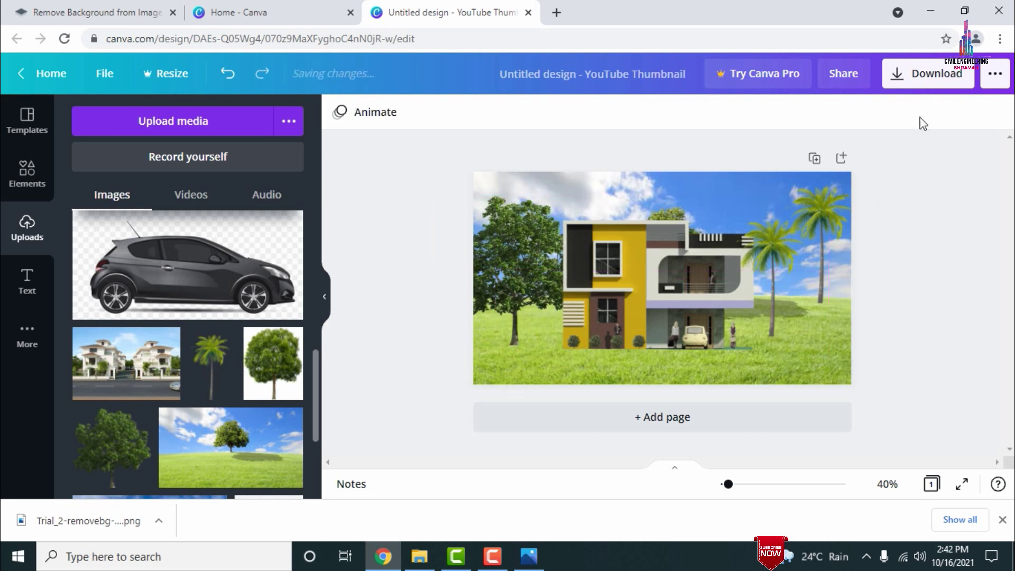
click(926, 16)
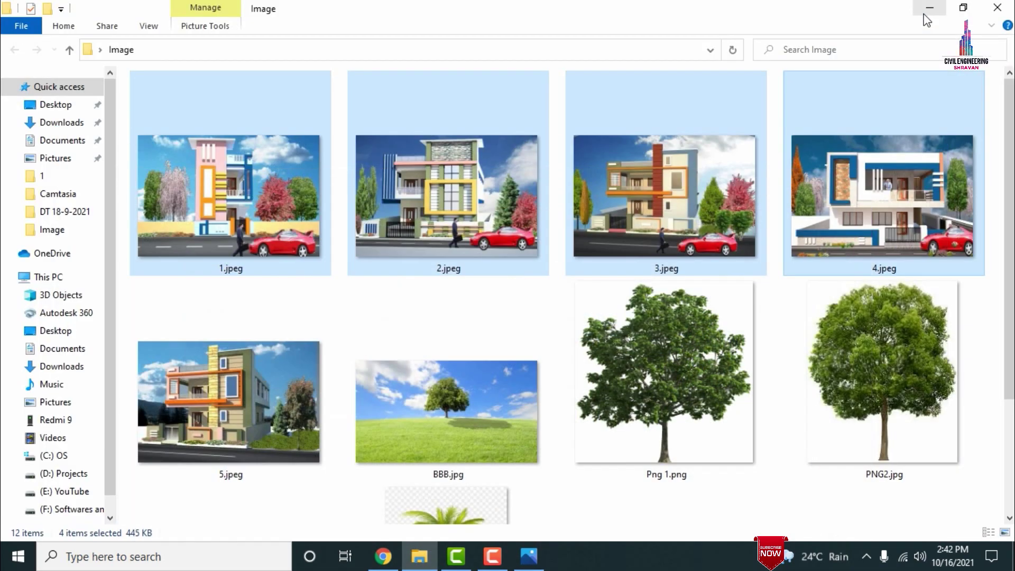
click(997, 8)
click(130, 21)
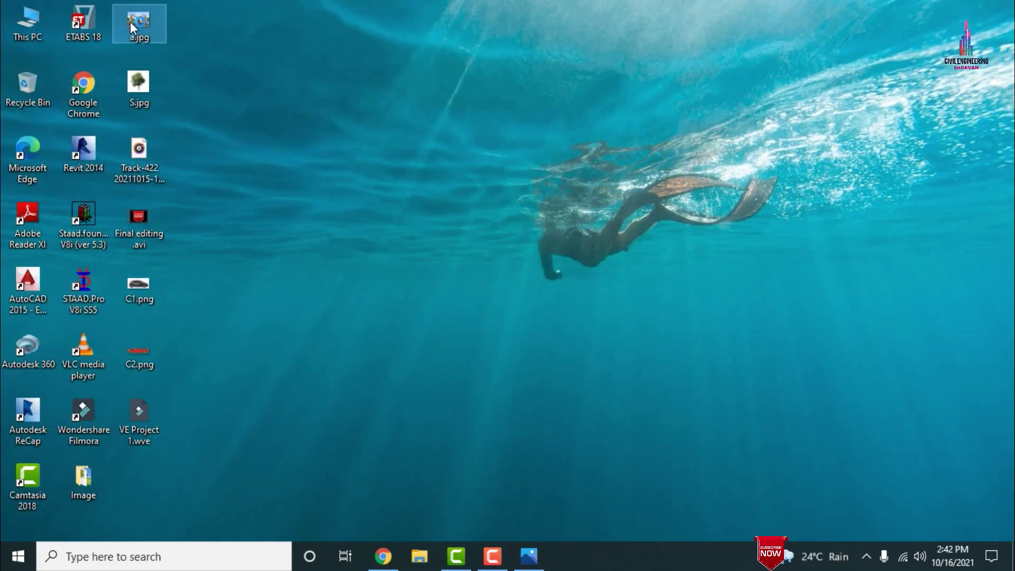
click(573, 375)
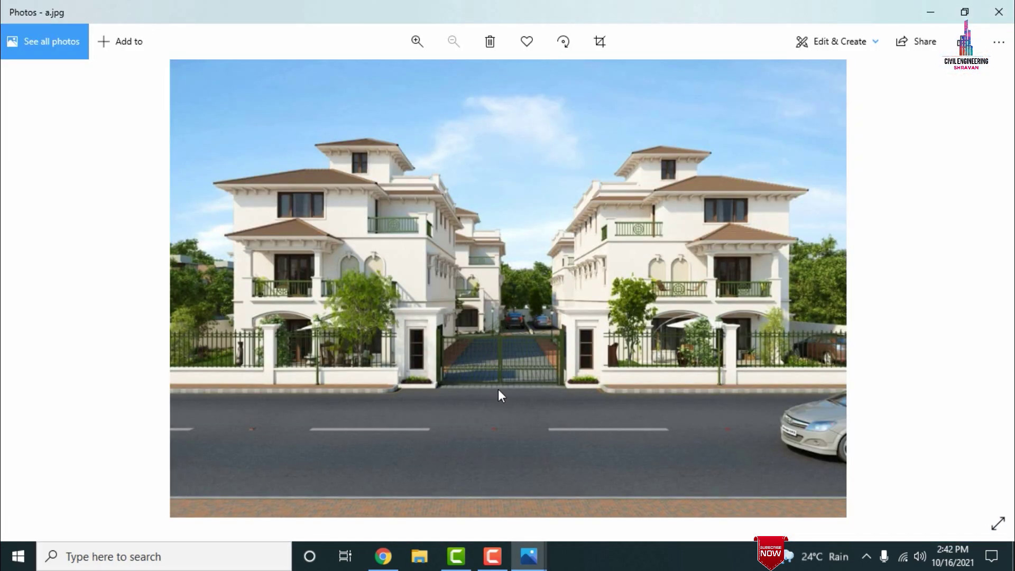
click(998, 11)
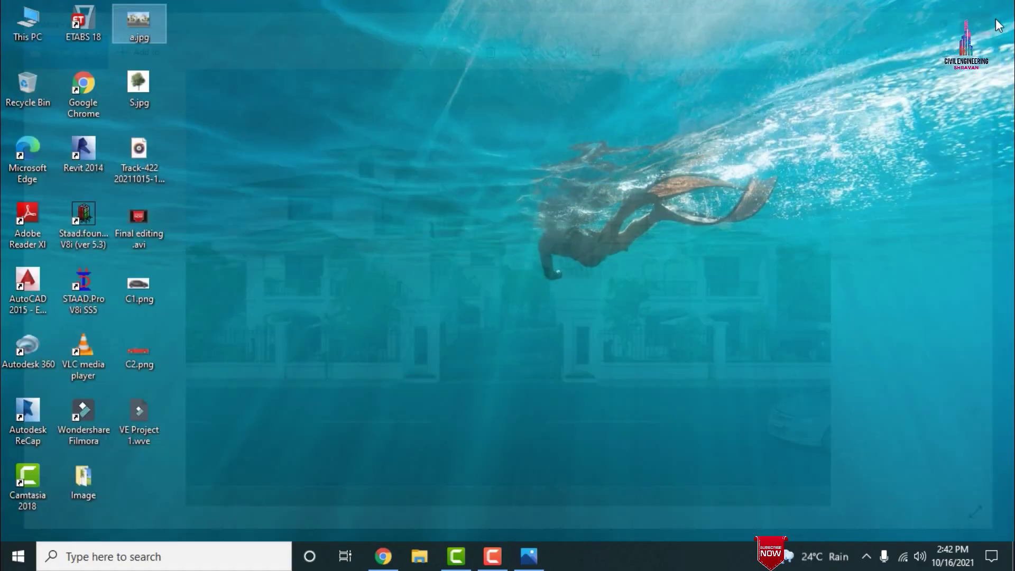
click(383, 556)
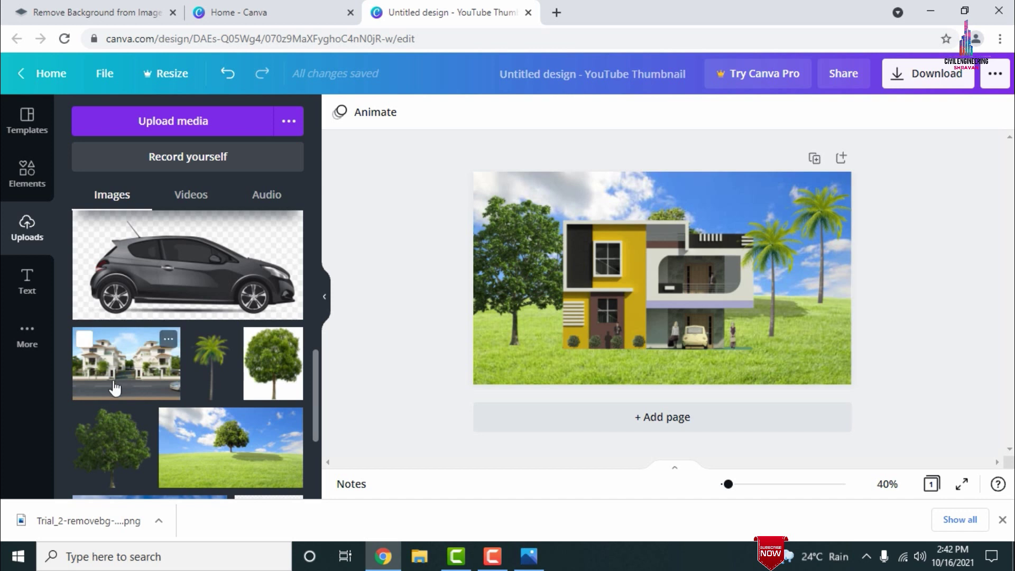
Step: Add the two-villas photo at bottom left and crop it down to just the road strip
drag(686, 304, 580, 352)
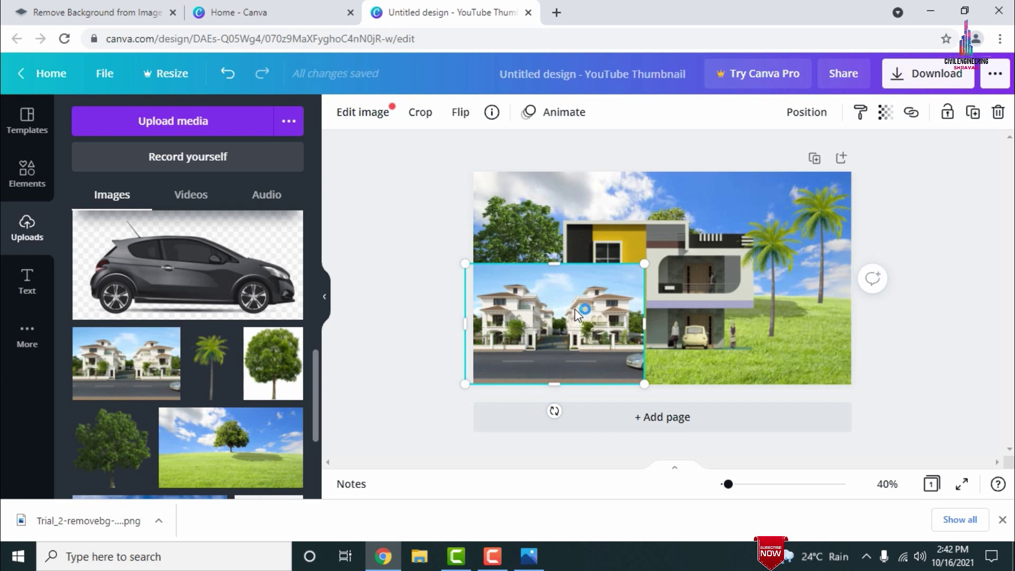
drag(555, 264, 543, 355)
click(991, 365)
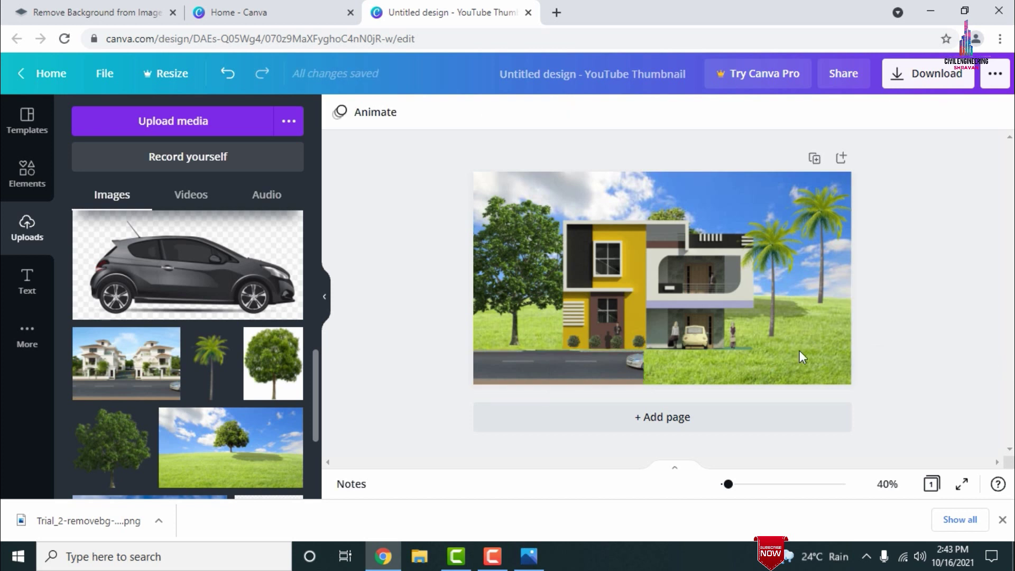
click(584, 369)
drag(644, 369, 624, 369)
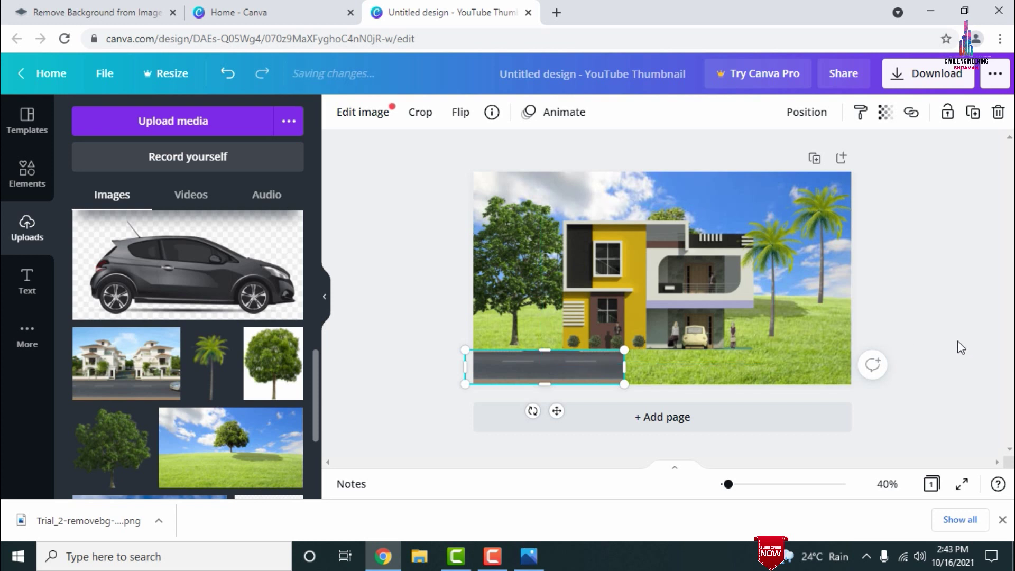
click(901, 320)
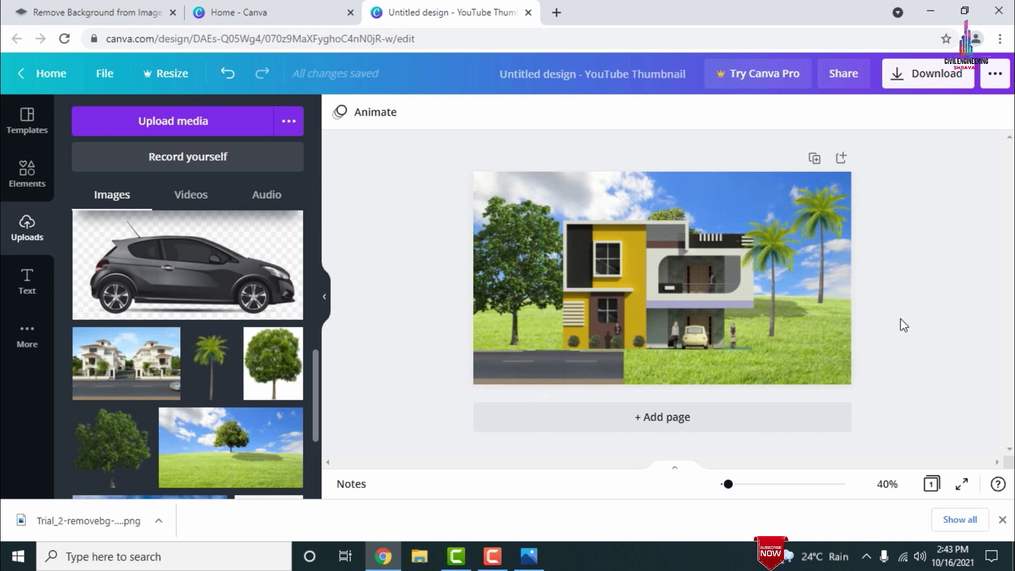
Step: Duplicate the road strip to fill the bottom edge and delete the extra off-page copy
key(ctrl+d)
drag(588, 373, 739, 363)
click(921, 363)
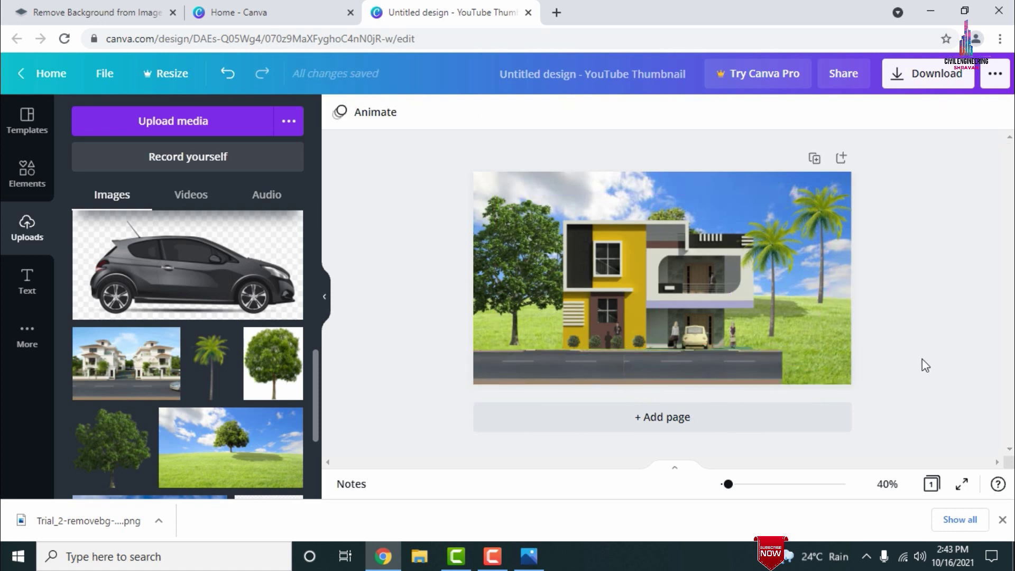
key(ctrl+v)
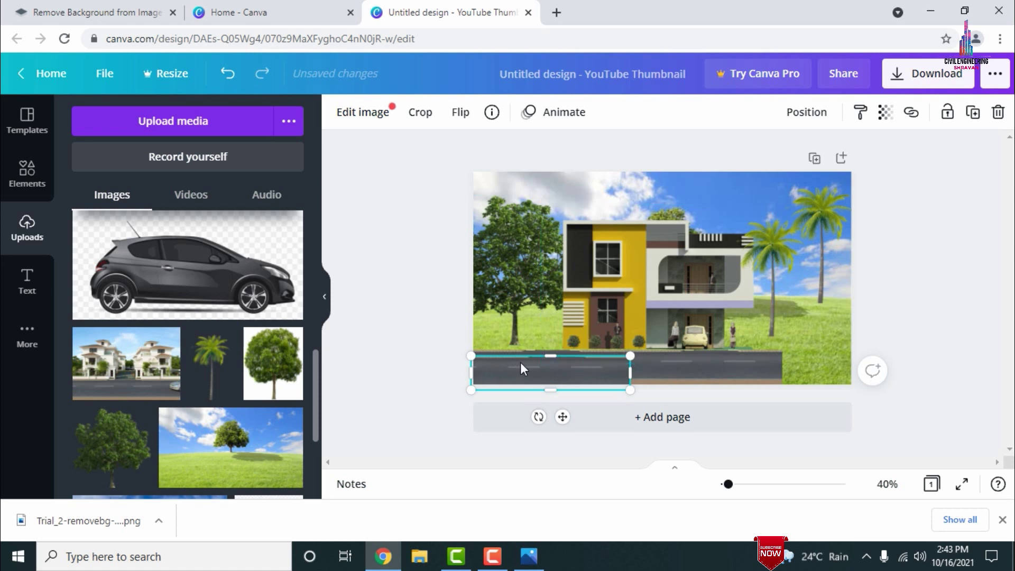
drag(520, 363, 829, 356)
click(884, 297)
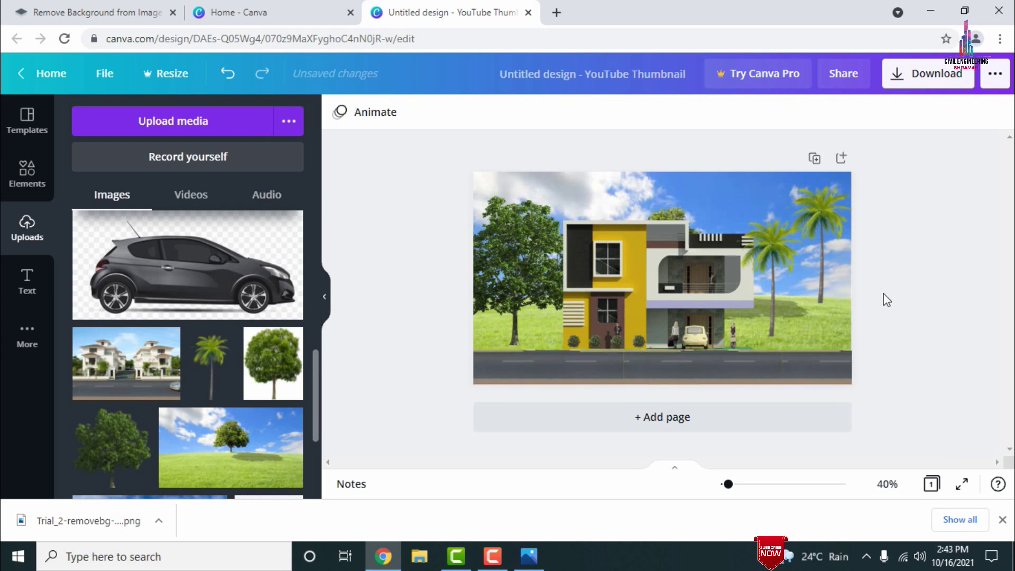
click(700, 377)
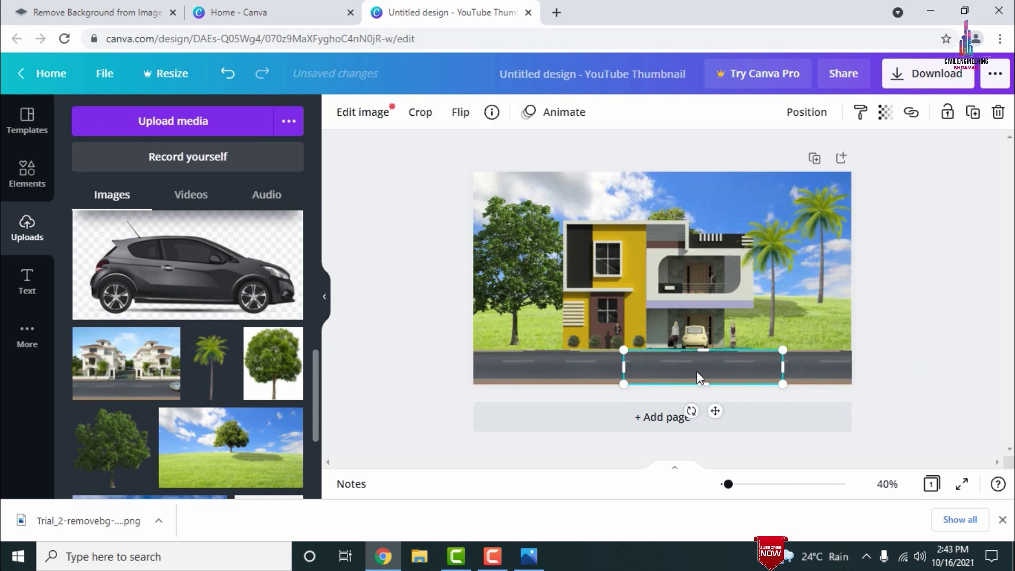
click(896, 324)
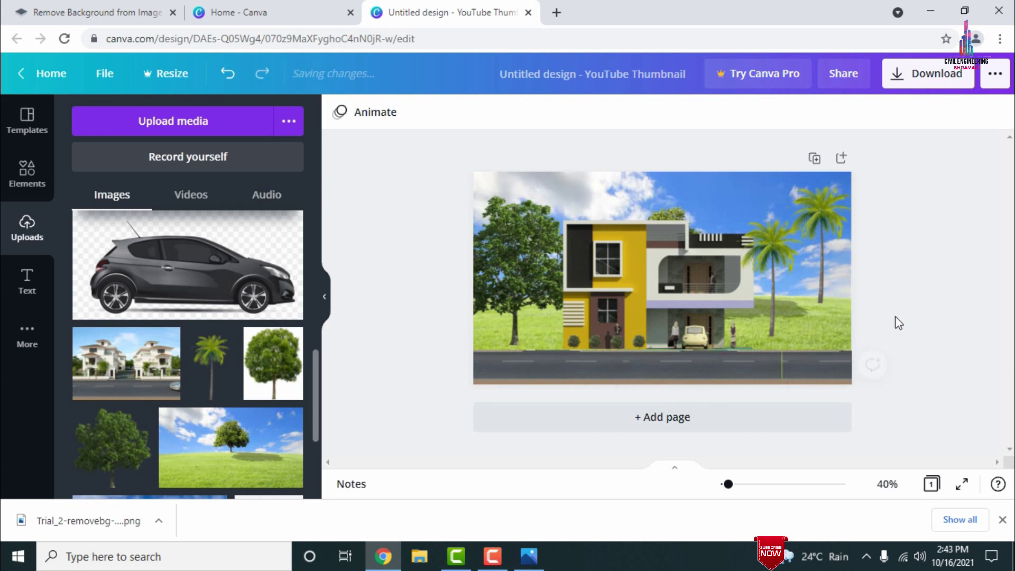
click(827, 366)
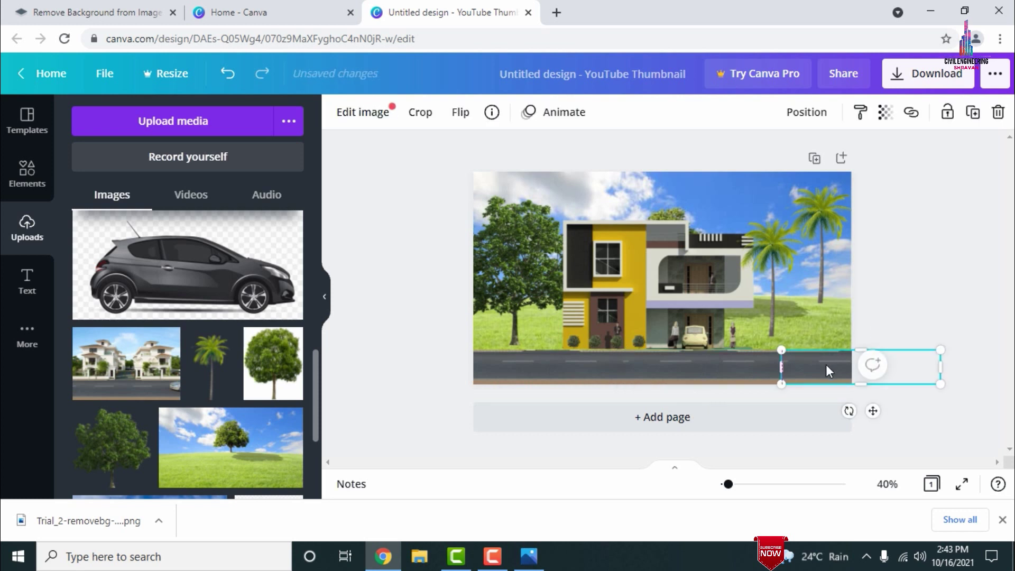
key(Delete)
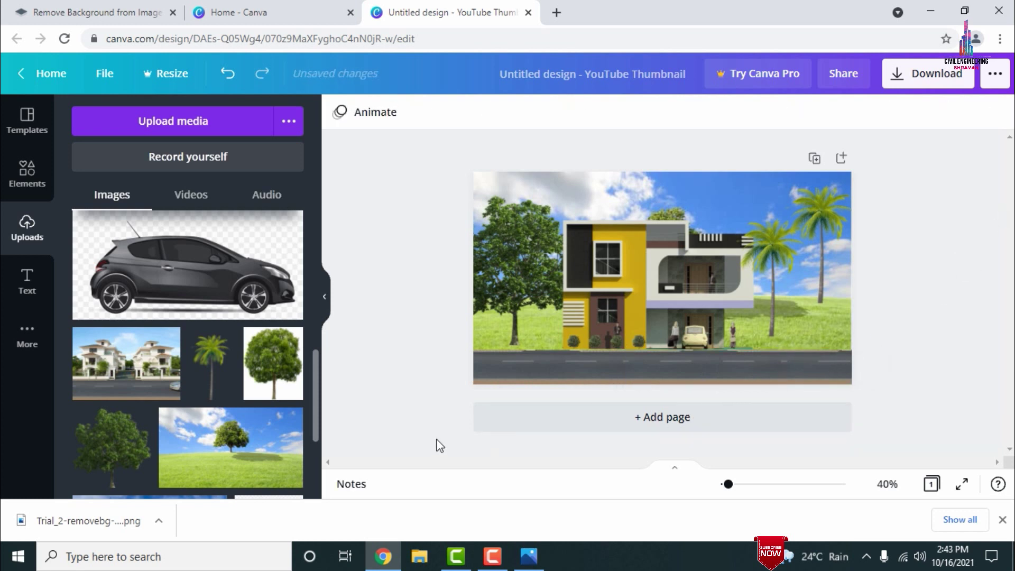
drag(313, 401, 316, 324)
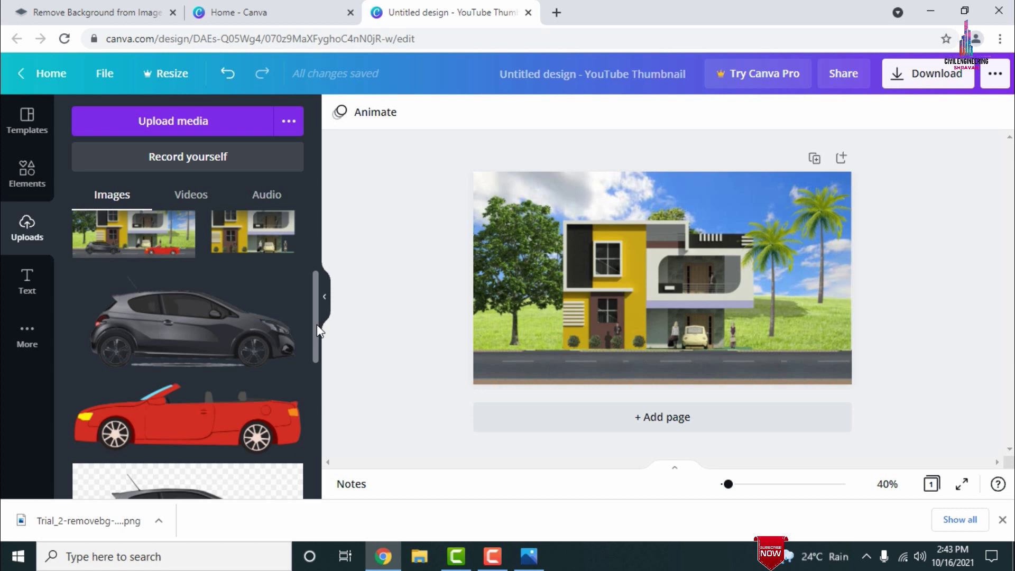
Step: Add the red convertible and resize it to road scale on the right
click(203, 447)
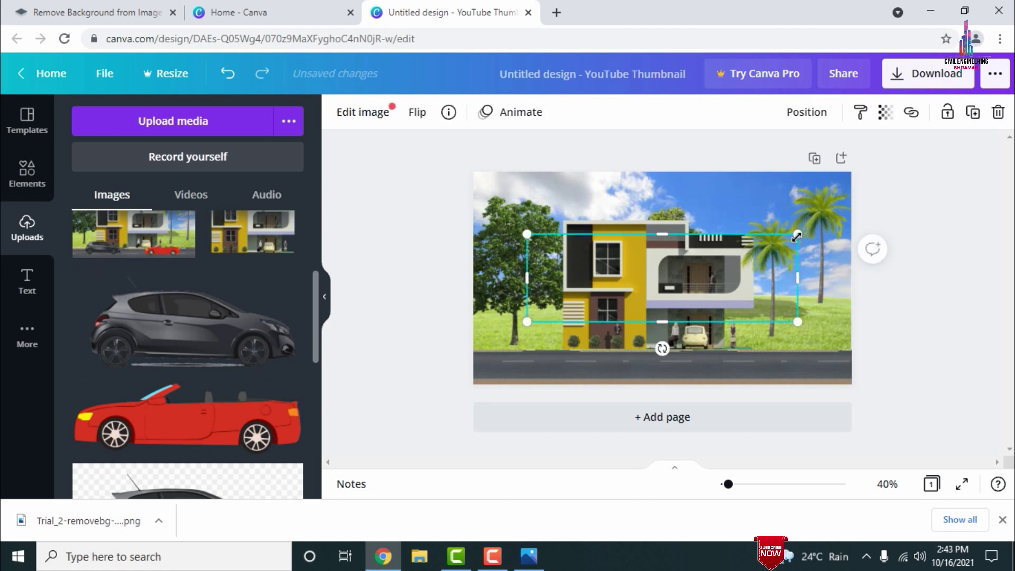
drag(796, 236, 658, 308)
drag(591, 322, 797, 353)
click(923, 301)
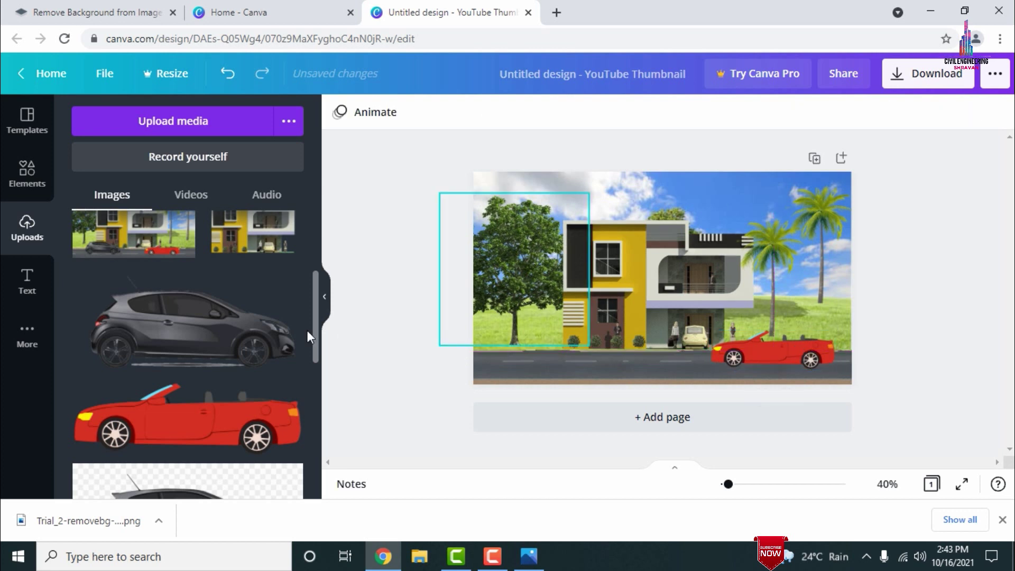
Step: Add the grey hatchback, shrink it, and move it onto the road at left
click(561, 285)
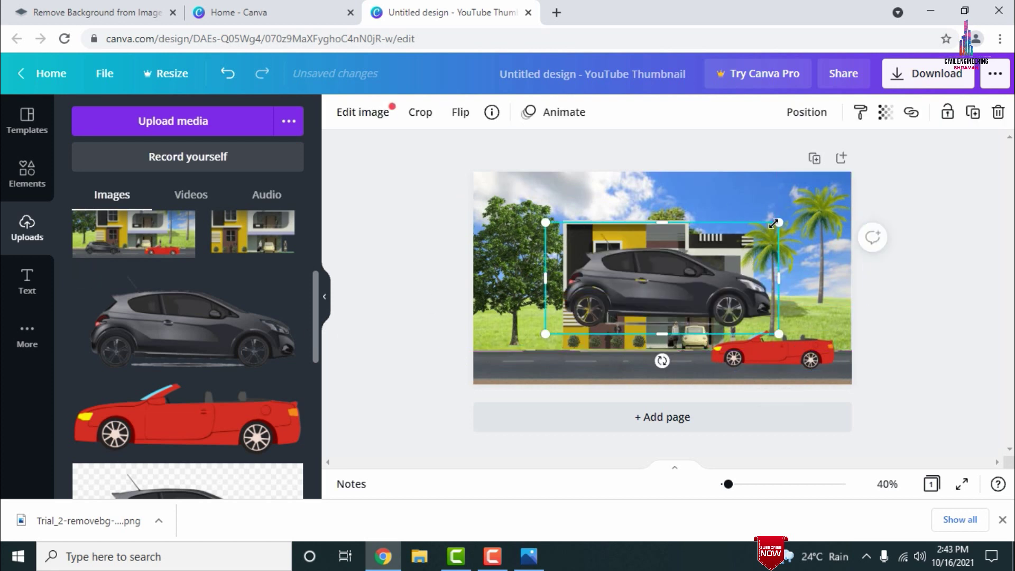
drag(778, 223, 650, 285)
click(925, 306)
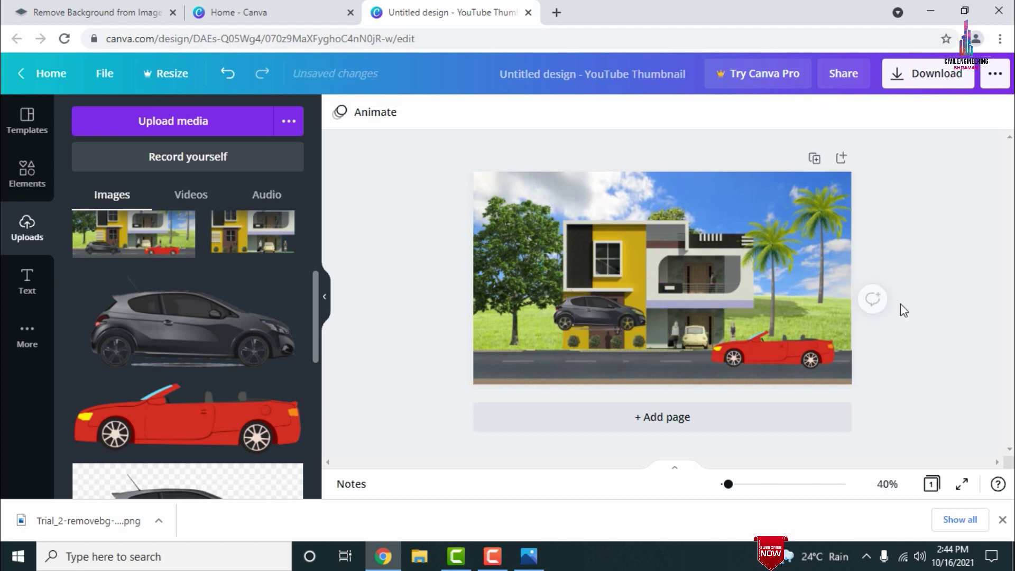
drag(590, 299, 520, 332)
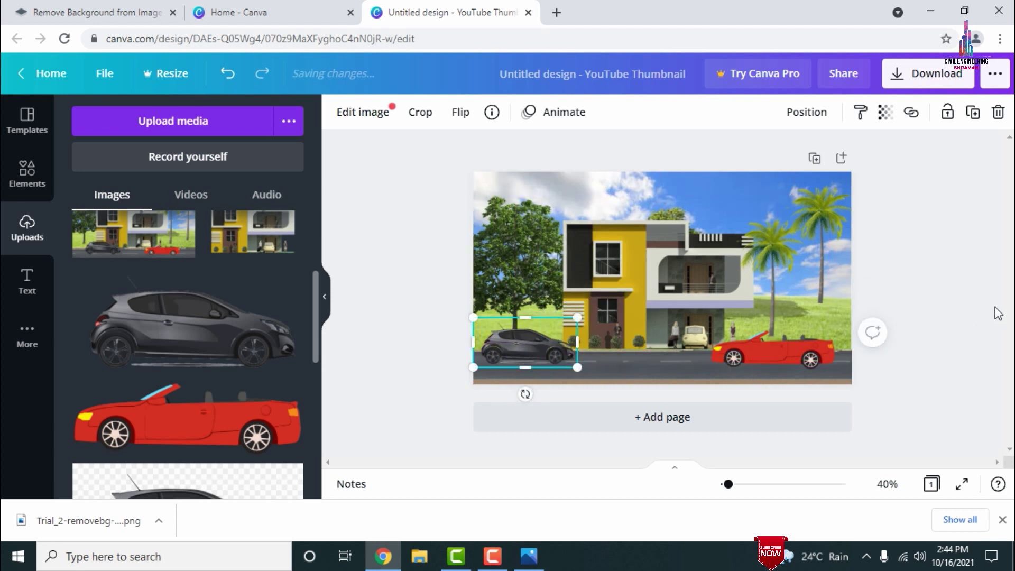
click(978, 280)
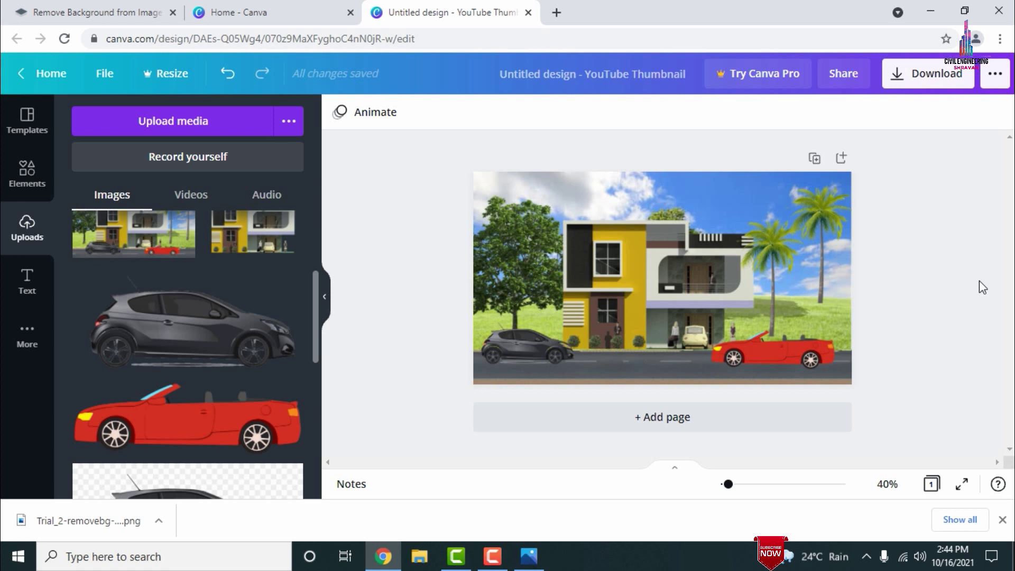
Step: Enlarge the house elevation from its corner and re-centre it with Shift+arrow nudges
click(663, 285)
drag(772, 204, 797, 201)
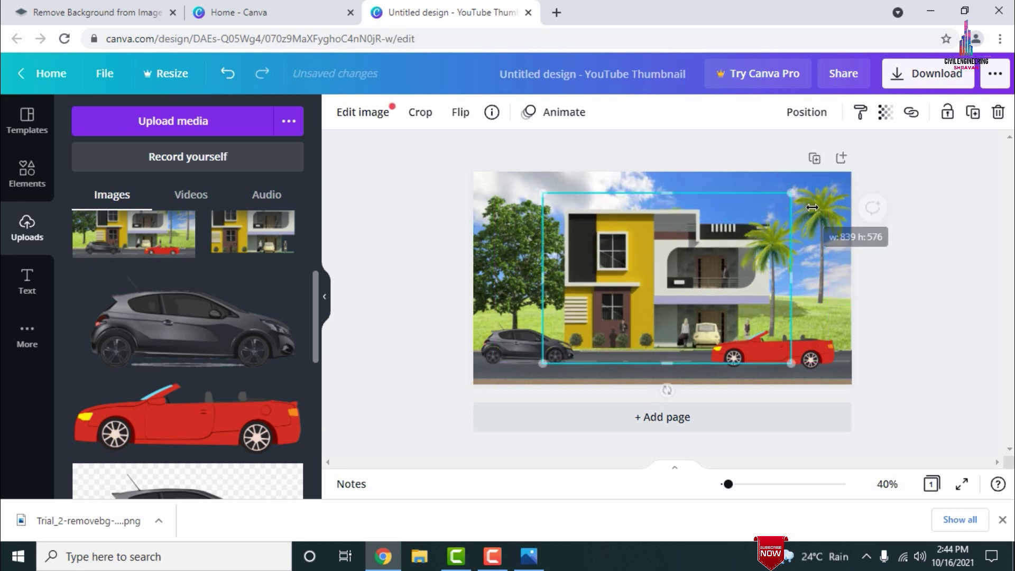
key(shift+Left)
key(shift+Left)
key(shift+Left)
key(shift+Left)
key(shift+Left)
key(shift+Left)
key(shift+Left)
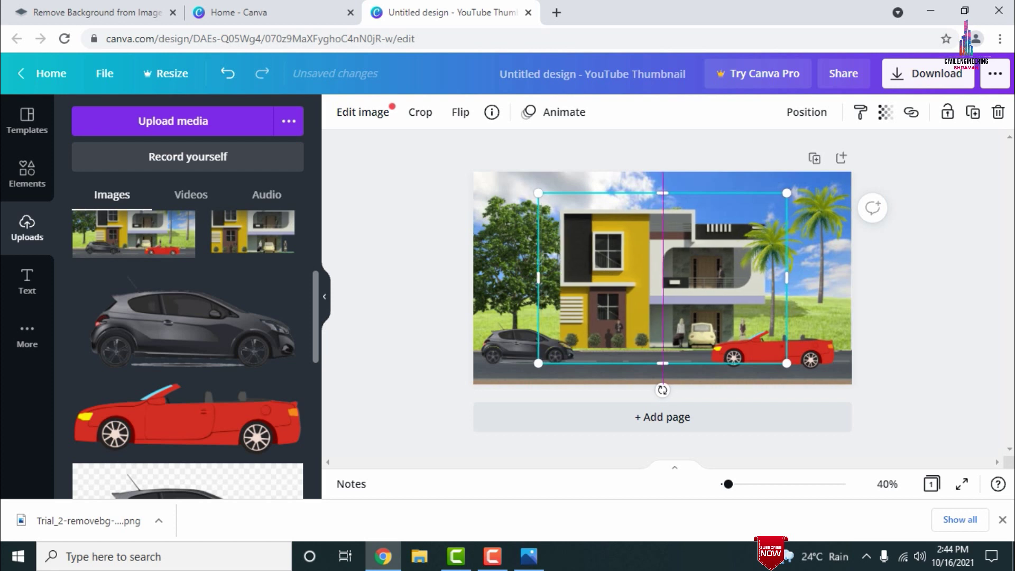
key(shift+Left)
key(shift+Left)
key(shift+Left)
key(shift+Left)
key(shift+Left)
key(shift+Left)
key(shift+Left)
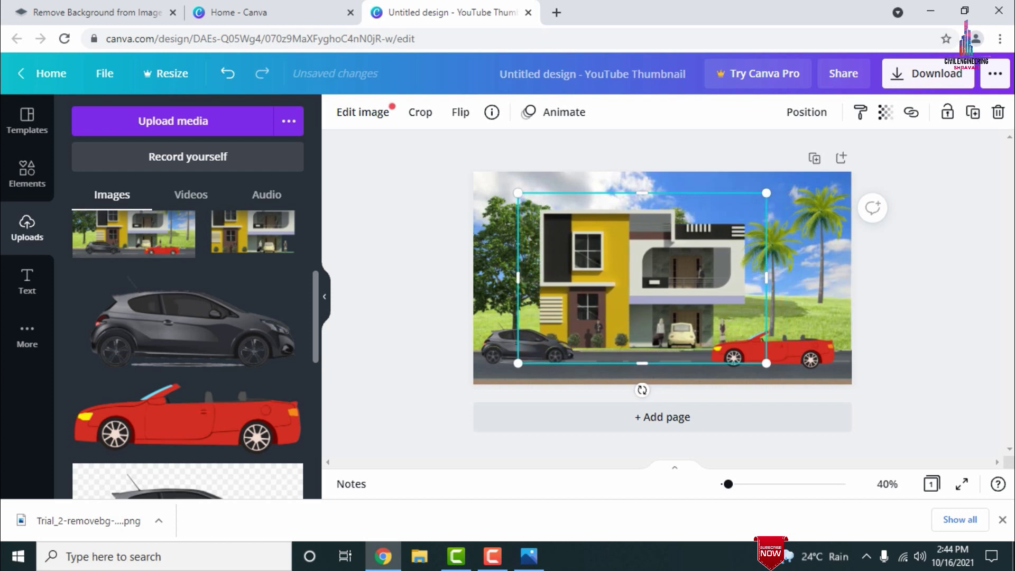
key(shift+Right)
key(shift+Right)
key(shift+Right)
key(shift+Right)
key(shift+Right)
key(shift+Right)
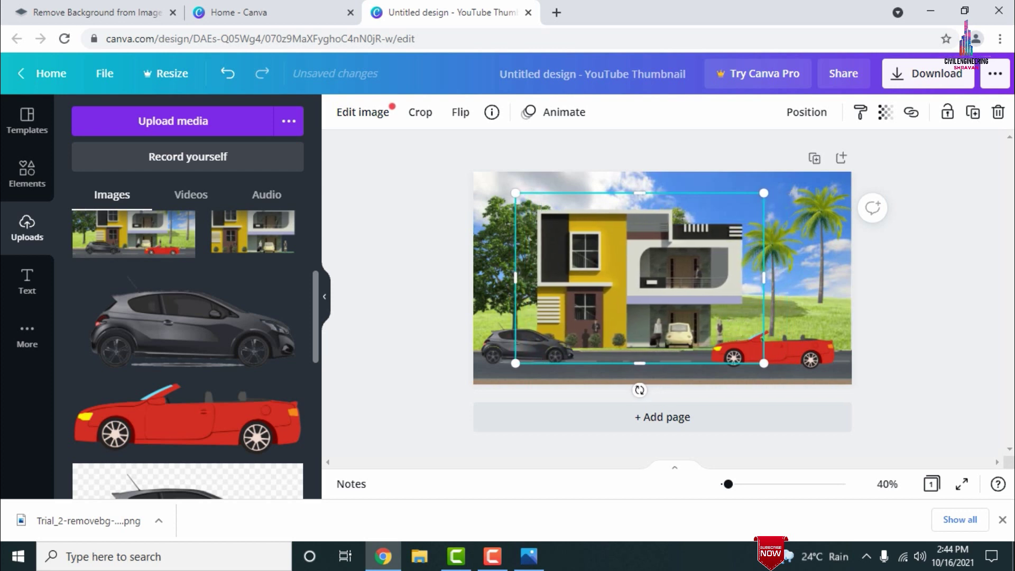
key(shift+Right)
key(shift+Right)
key(shift+Right)
key(shift+Right)
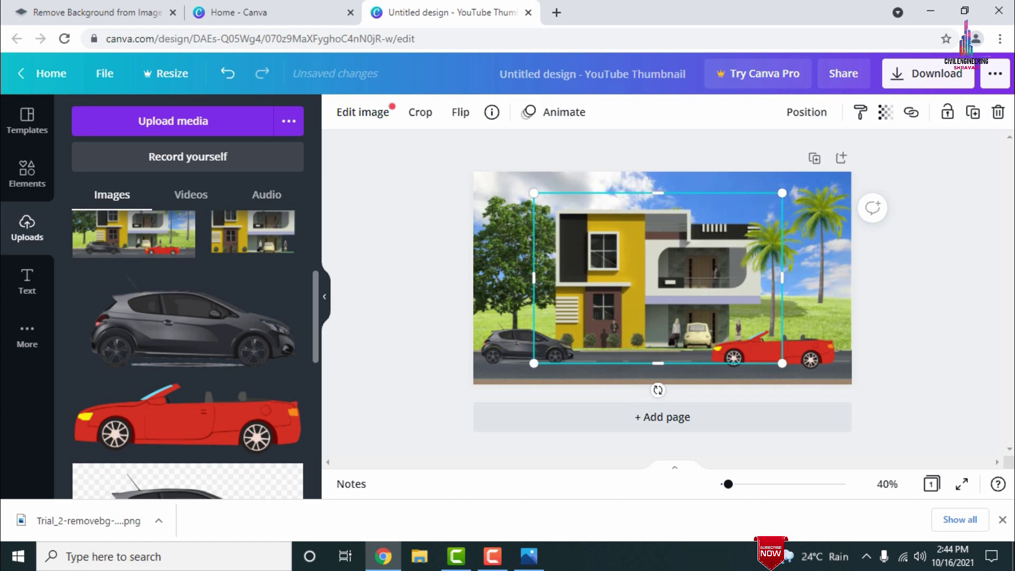
click(873, 329)
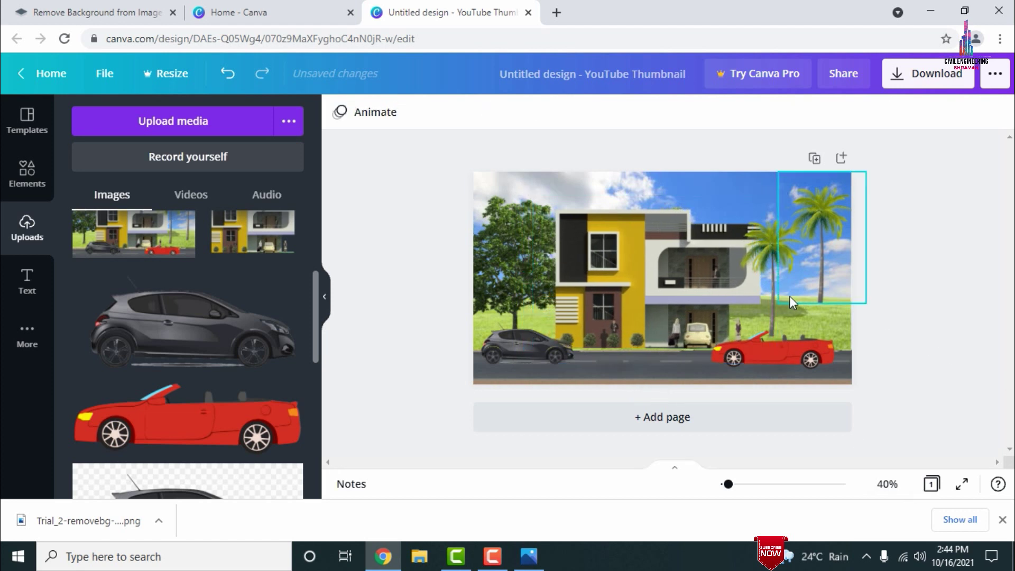
Step: Nudge the nearer palm tree two steps to the right with Shift+Right
click(775, 313)
key(shift+Right)
key(shift+Right)
key(shift+Right)
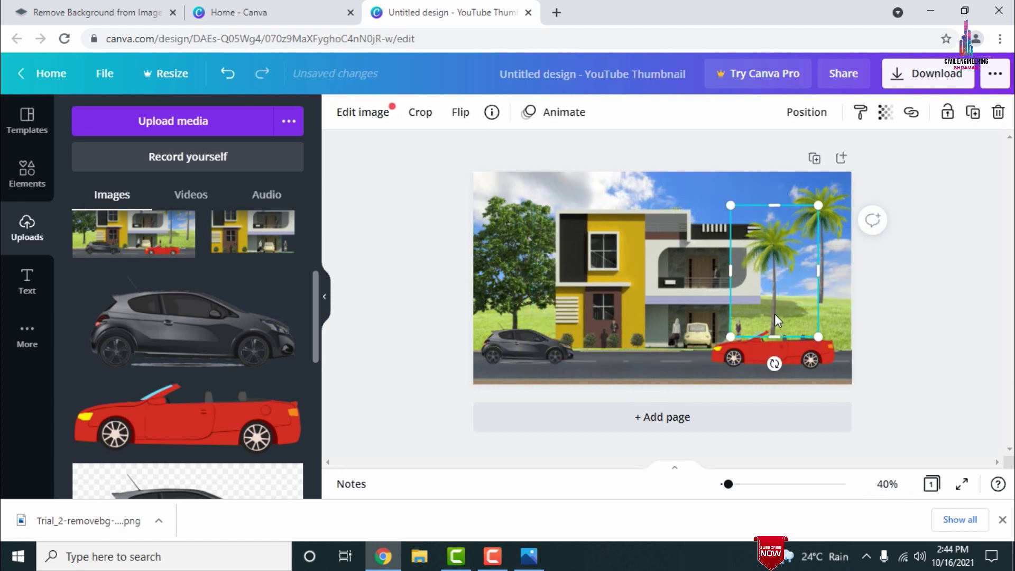
key(shift+Right)
key(shift+Right)
key(shift+Right)
key(shift+Right)
key(shift+Right)
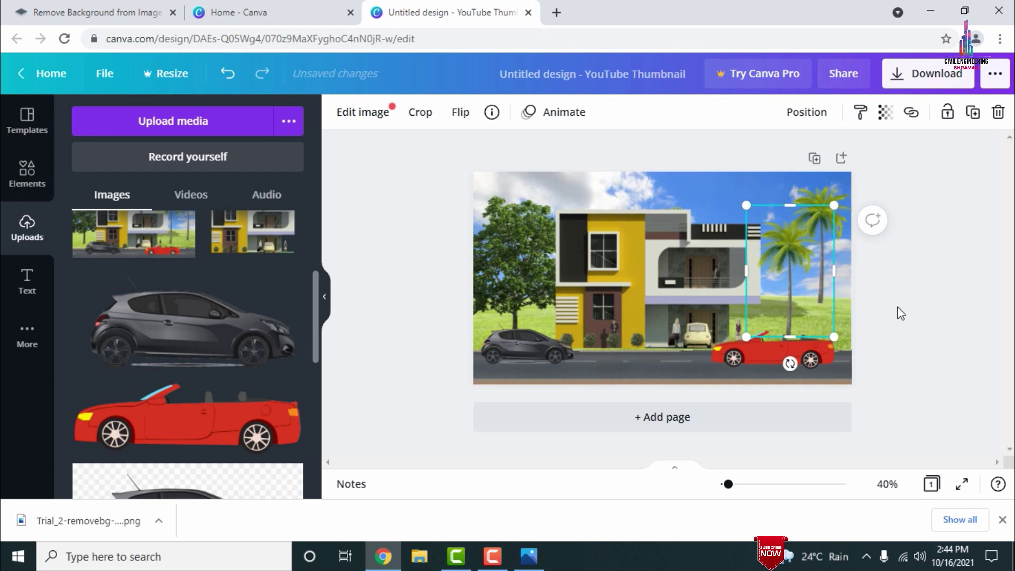
click(1008, 329)
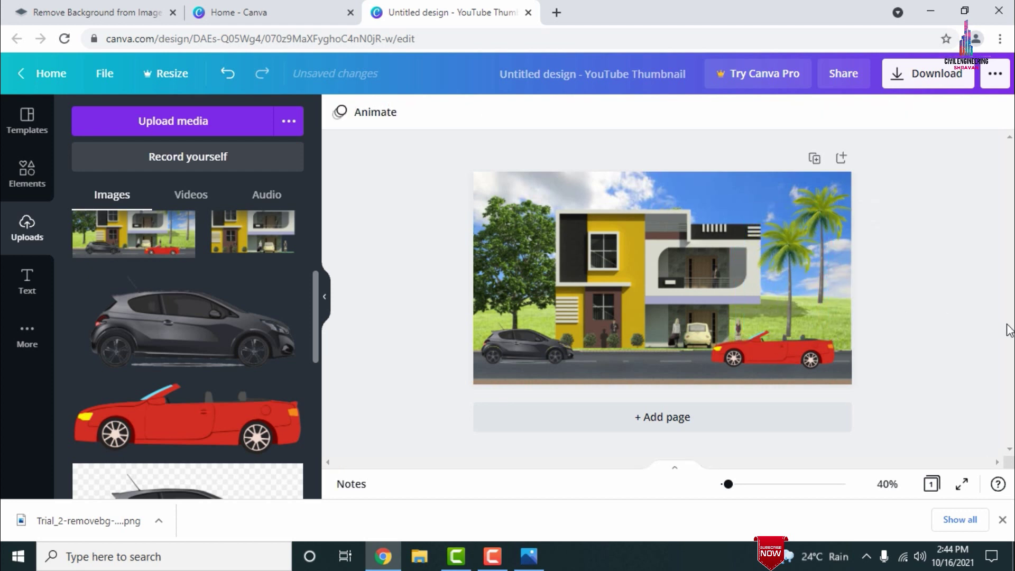
click(906, 80)
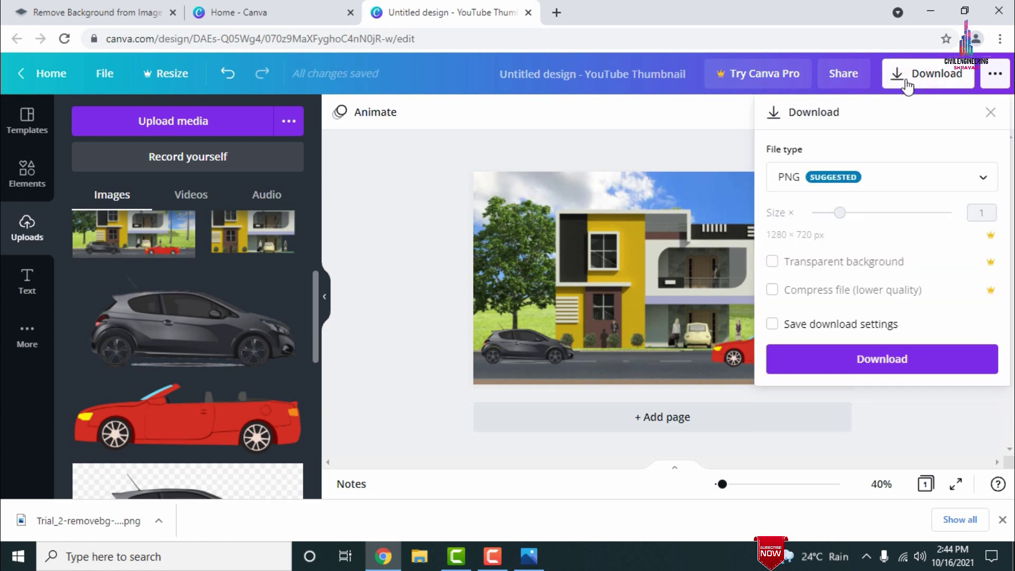
Step: Download the thumbnail as PNG and open Untitled design (3).png from the download bar
click(863, 361)
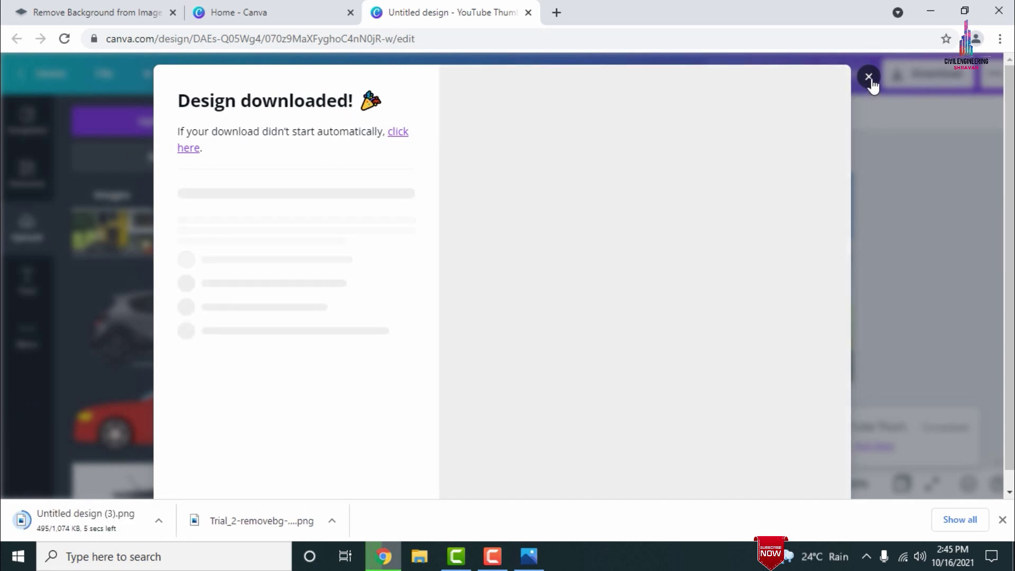
click(868, 78)
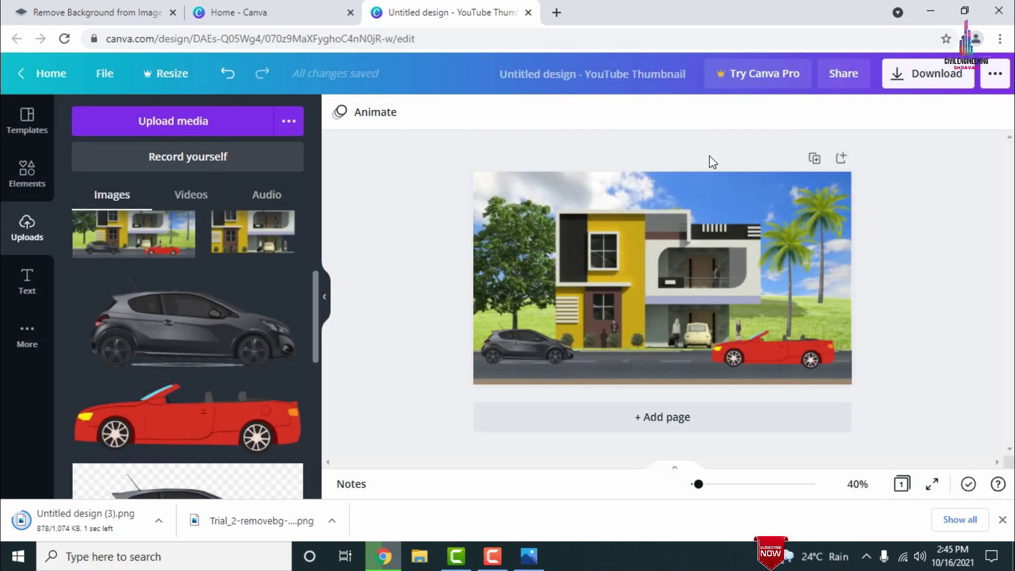
click(167, 525)
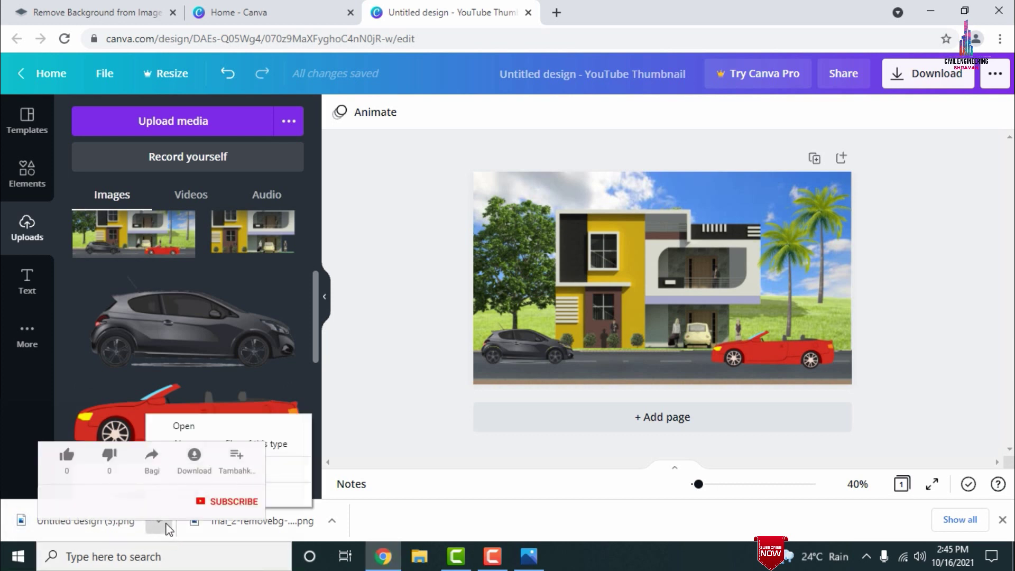
click(185, 427)
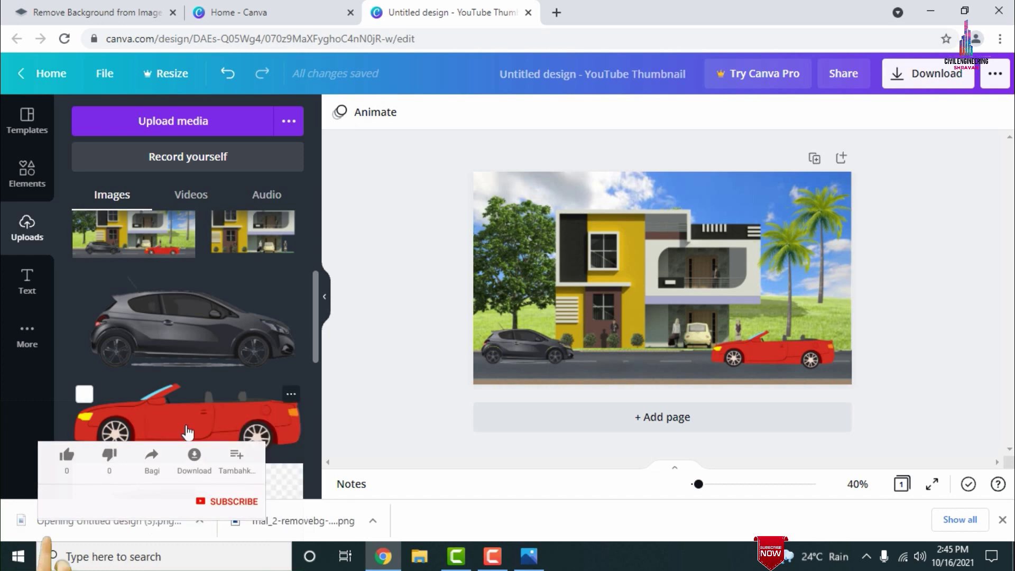